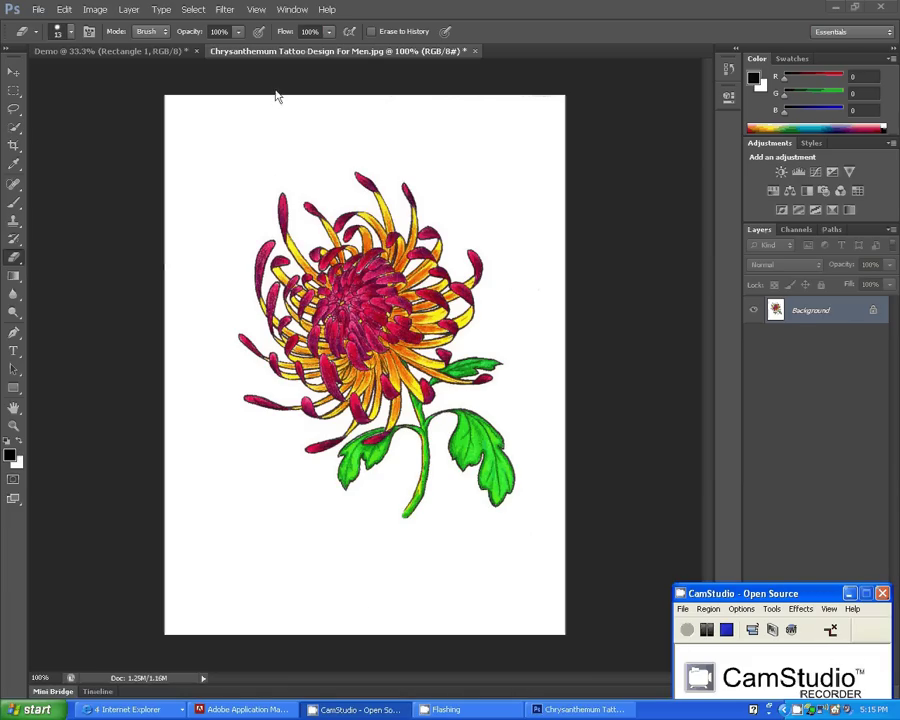
Bring the Photoshop window with the chrysanthemum image in front of the CamStudio recorder.
{"action": "left_click", "coordinate": [418, 17]}
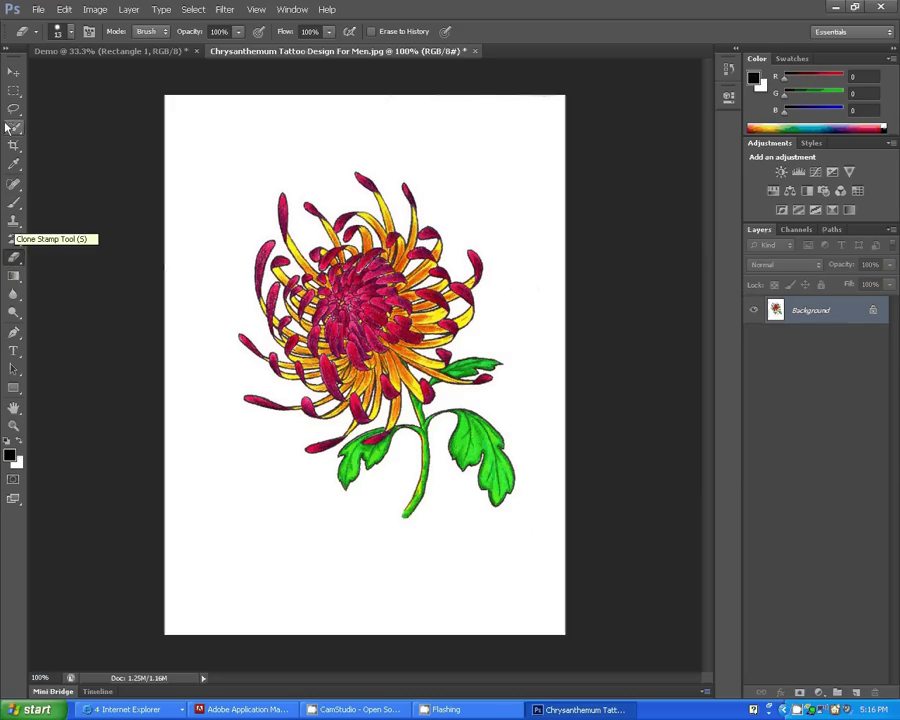
{"action": "left_click", "coordinate": [13, 72]}
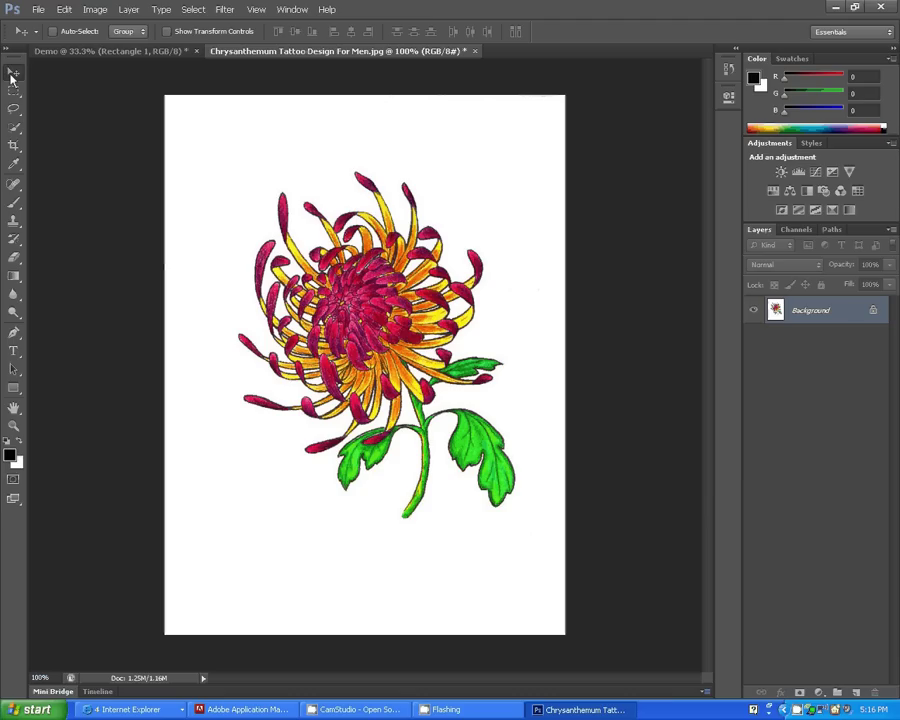
{"action": "left_click", "coordinate": [14, 258]}
{"action": "left_click", "coordinate": [14, 260]}
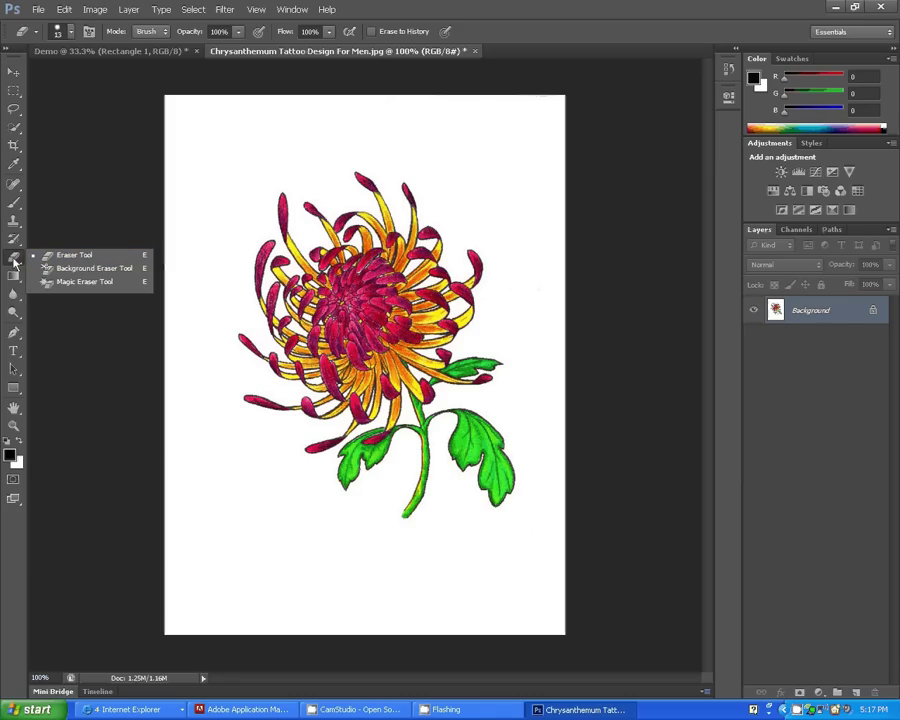
{"action": "left_click", "coordinate": [42, 257]}
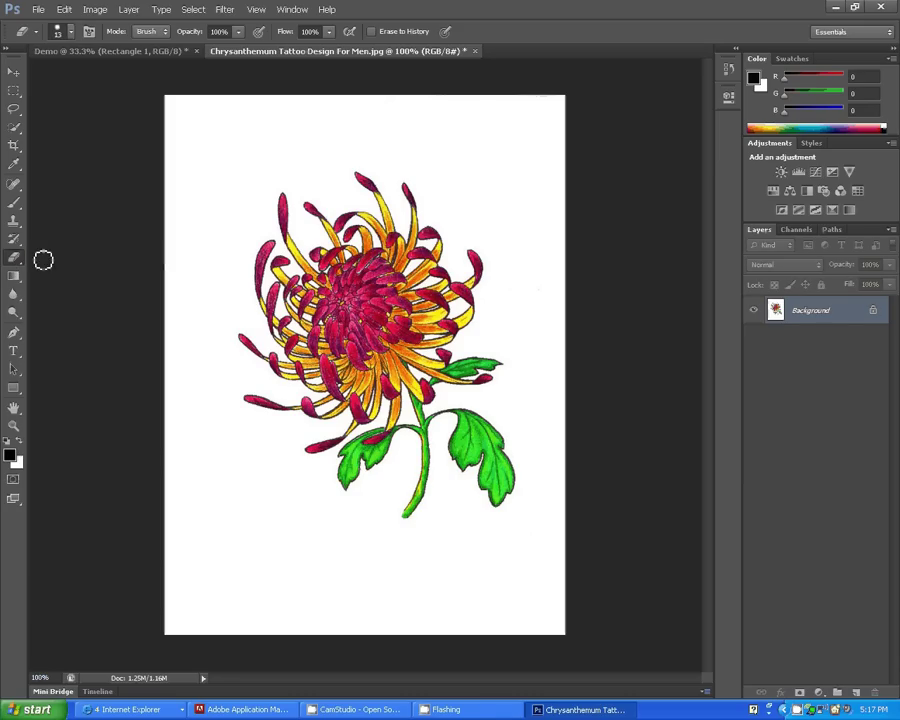
{"action": "left_click", "coordinate": [13, 72]}
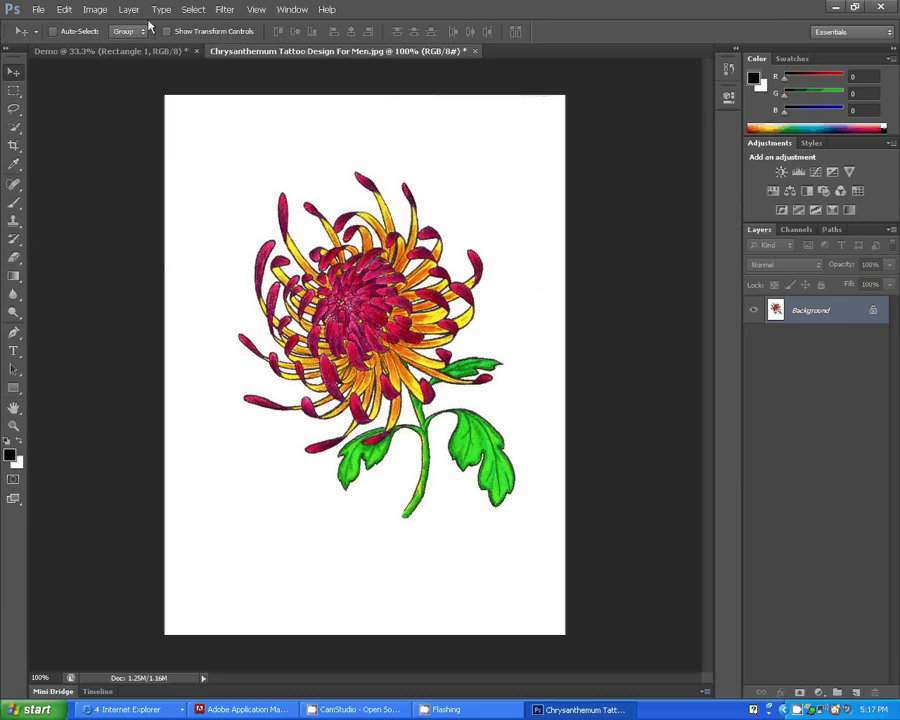
{"action": "left_click", "coordinate": [13, 163]}
{"action": "left_click", "coordinate": [13, 184]}
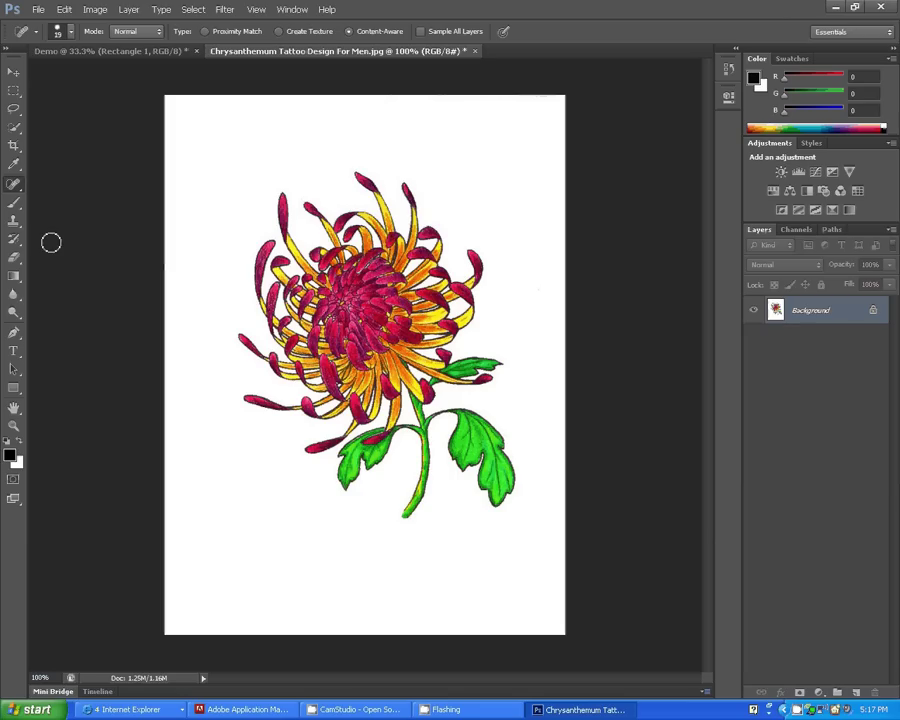
{"action": "left_click", "coordinate": [15, 259]}
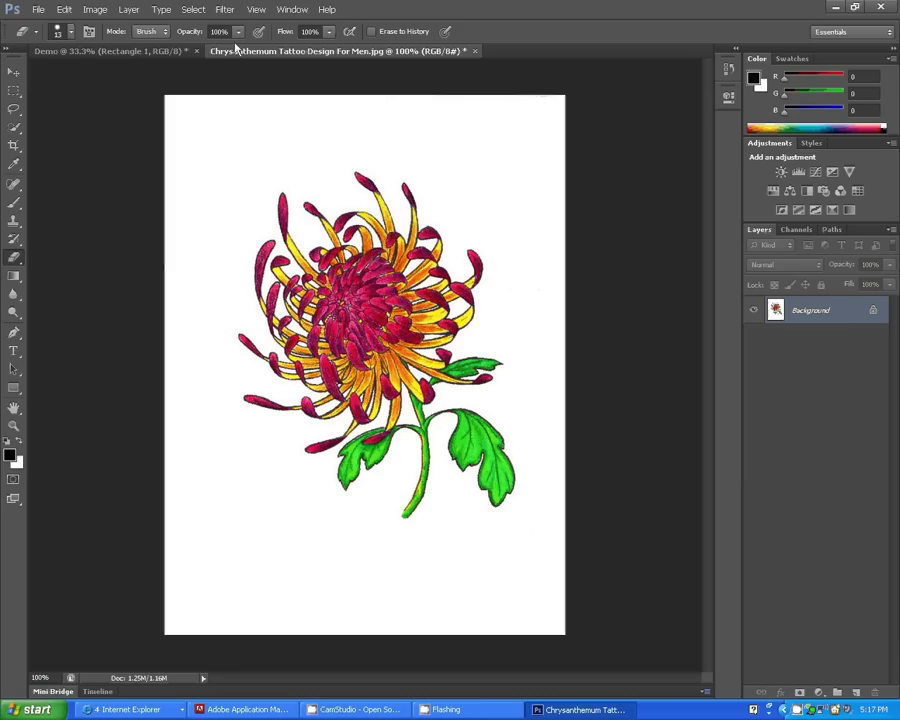
Keep the eraser in Brush mode and set its brush to 68 px at 100% hardness.
{"action": "left_click", "coordinate": [167, 33]}
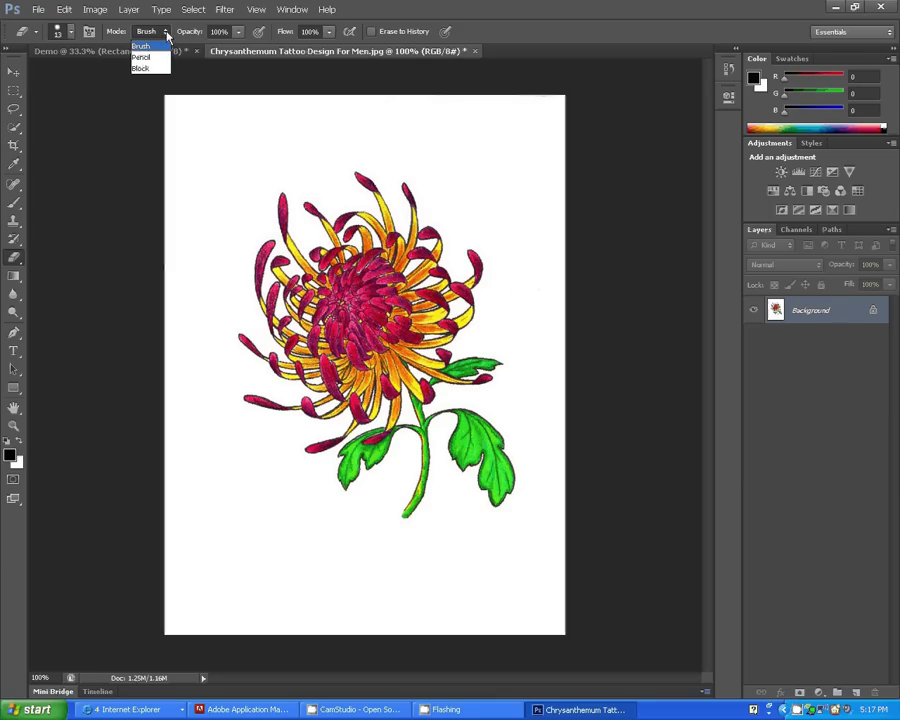
{"action": "left_click", "coordinate": [167, 33]}
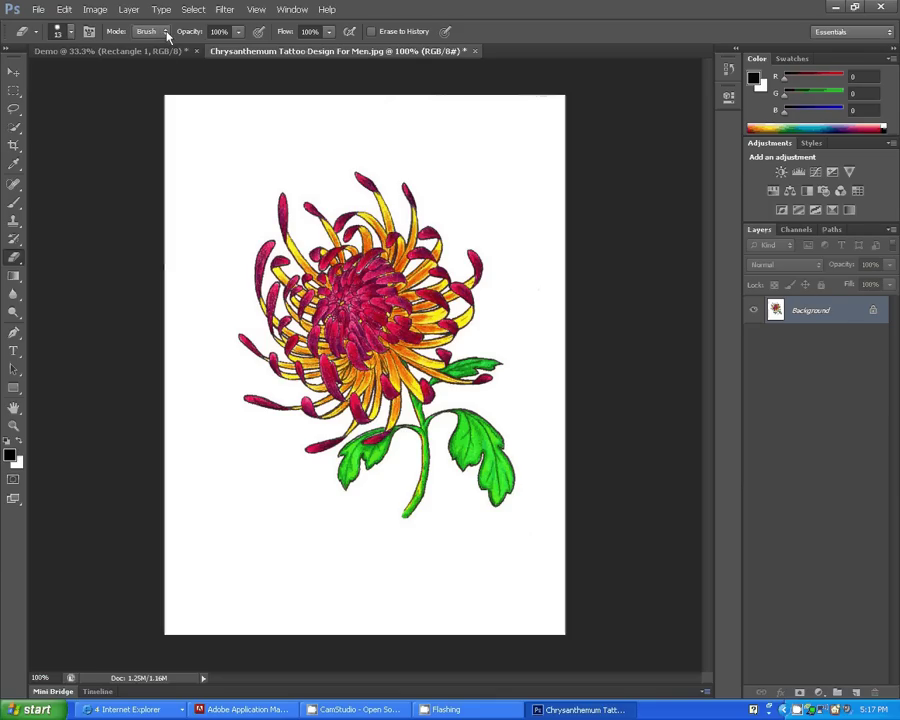
{"action": "left_click", "coordinate": [72, 34]}
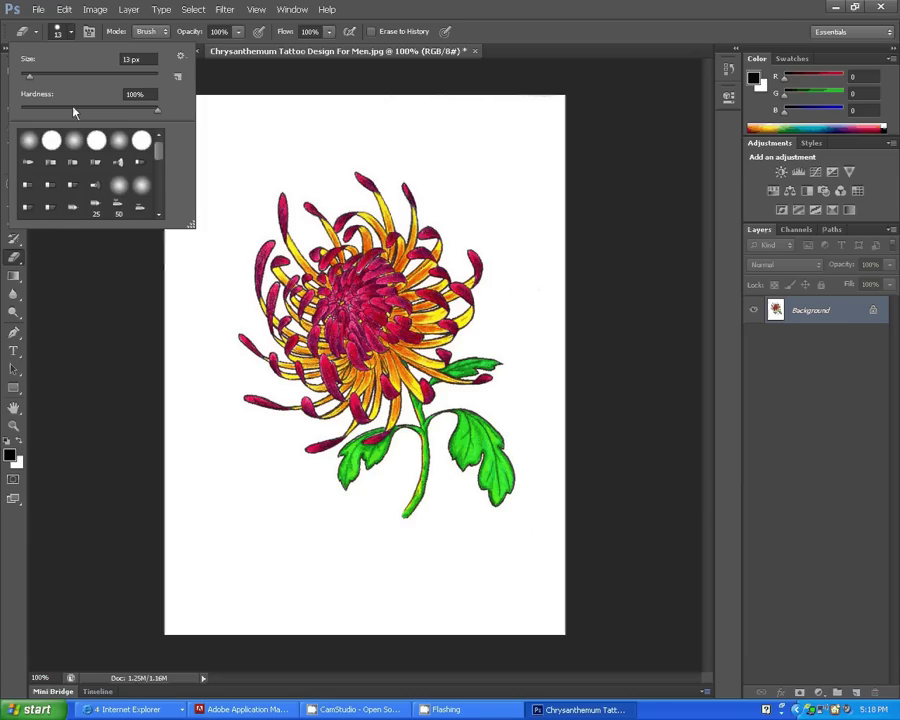
{"action": "left_click_drag", "start_coordinate": [31, 80], "coordinate": [68, 81]}
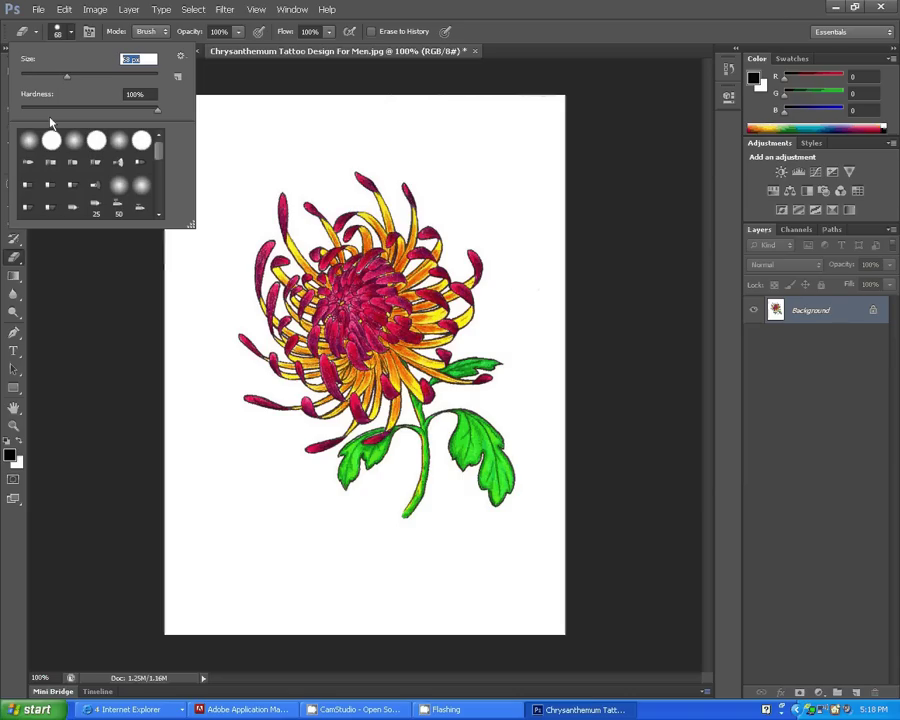
{"action": "left_click_drag", "start_coordinate": [157, 115], "coordinate": [155, 115]}
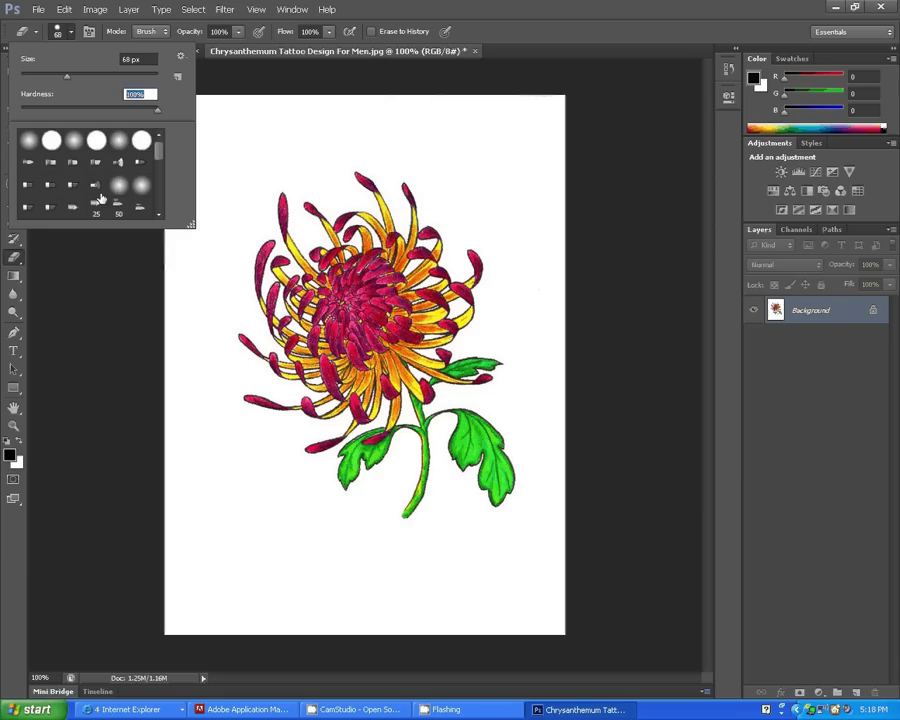
{"action": "mouse_move", "coordinate": [160, 150]}
{"action": "left_mouse_down"}
{"action": "mouse_move", "coordinate": [161, 192]}
{"action": "mouse_move", "coordinate": [159, 145]}
{"action": "left_mouse_up"}
Erase the stem's bottom tip, then shrink the eraser to 24 px with a slightly softer edge.
{"action": "left_click_drag", "start_coordinate": [412, 497], "coordinate": [390, 503]}
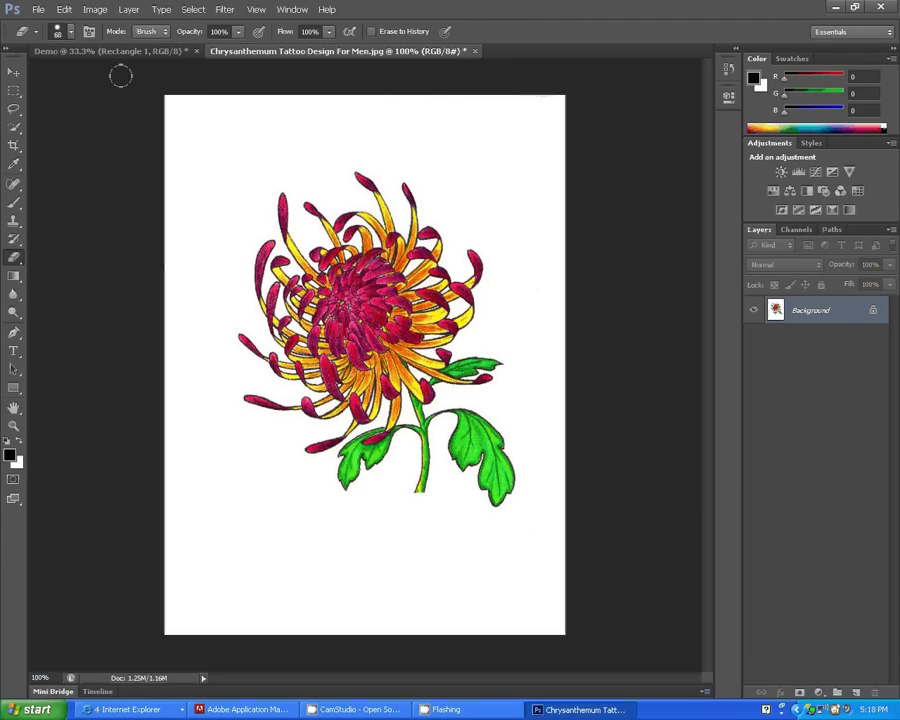
{"action": "left_click", "coordinate": [72, 36]}
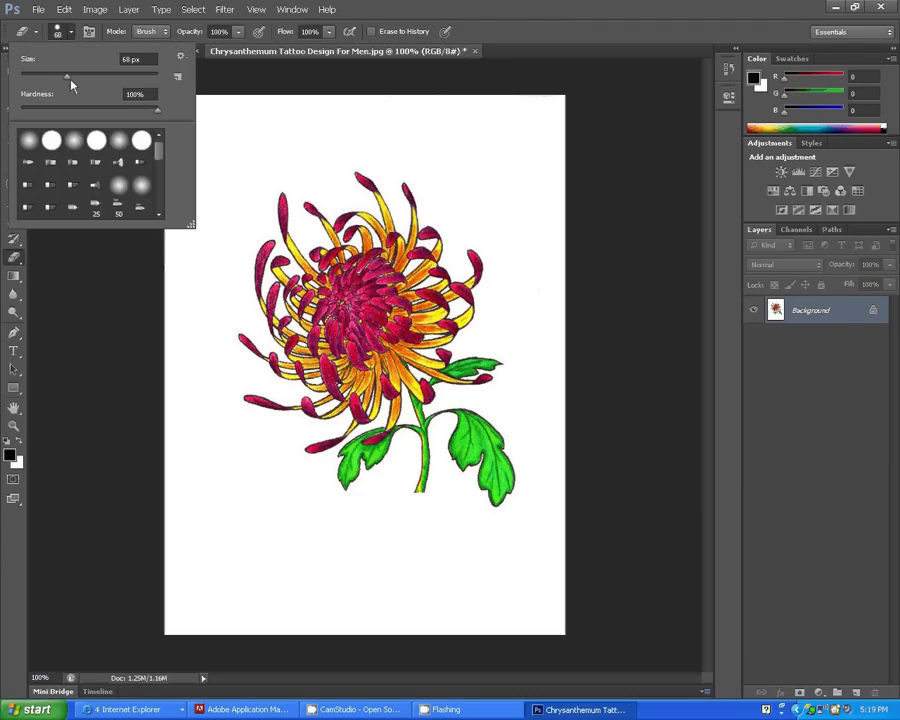
{"action": "left_click_drag", "start_coordinate": [70, 80], "coordinate": [38, 80]}
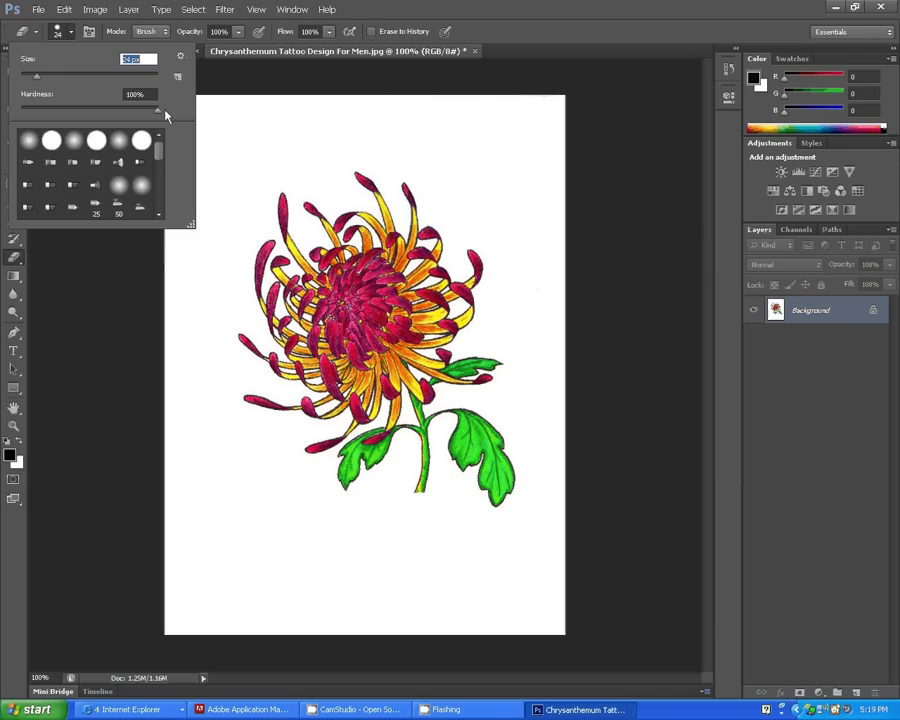
{"action": "left_click_drag", "start_coordinate": [156, 110], "coordinate": [129, 118]}
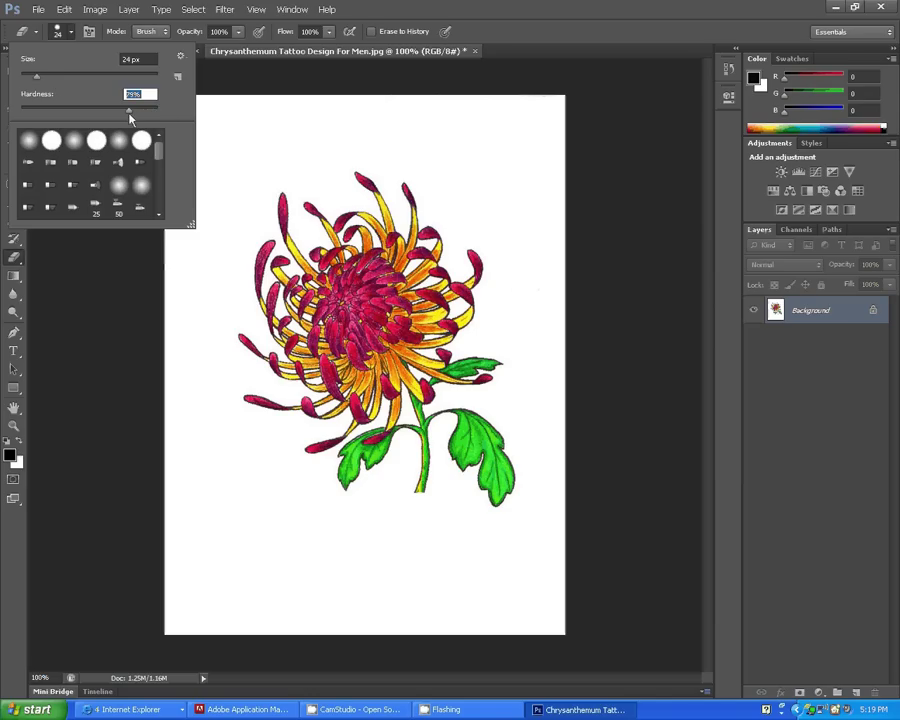
{"action": "left_click", "coordinate": [497, 483]}
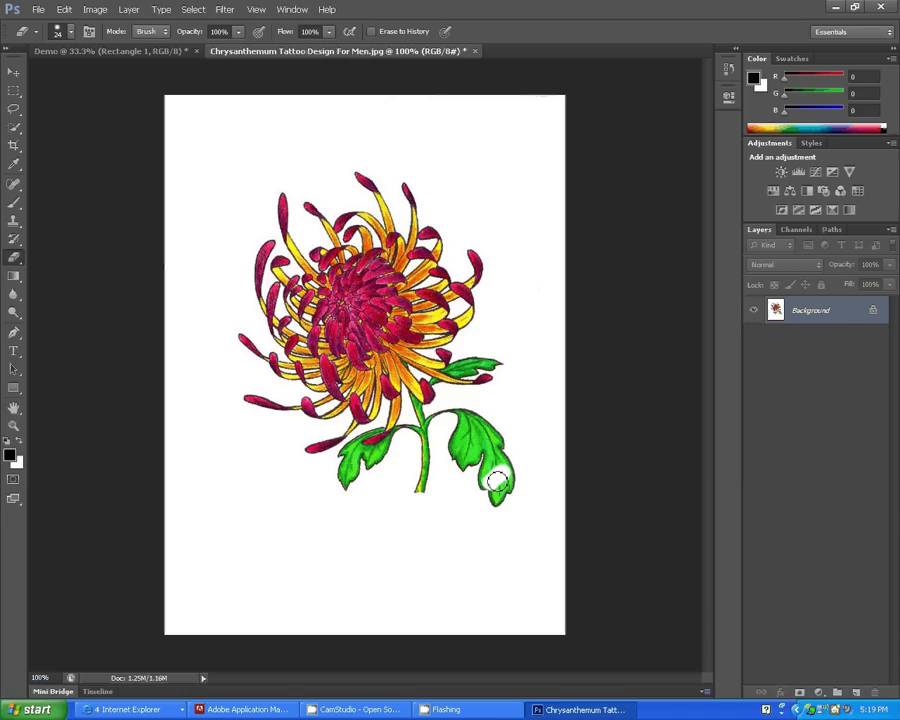
Erase a patch of the right leaf's tip and raise the eraser hardness back to 100%.
{"action": "mouse_move", "coordinate": [497, 483]}
{"action": "left_mouse_down"}
{"action": "mouse_move", "coordinate": [507, 475]}
{"action": "mouse_move", "coordinate": [493, 483]}
{"action": "left_mouse_up"}
{"action": "left_click", "coordinate": [68, 31]}
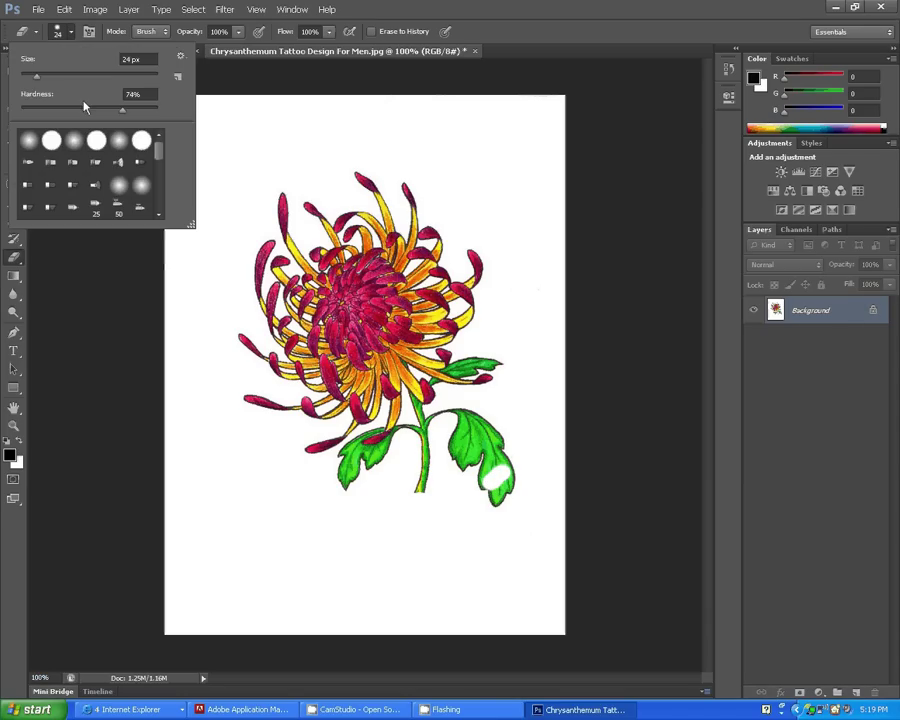
{"action": "left_click_drag", "start_coordinate": [126, 112], "coordinate": [159, 113]}
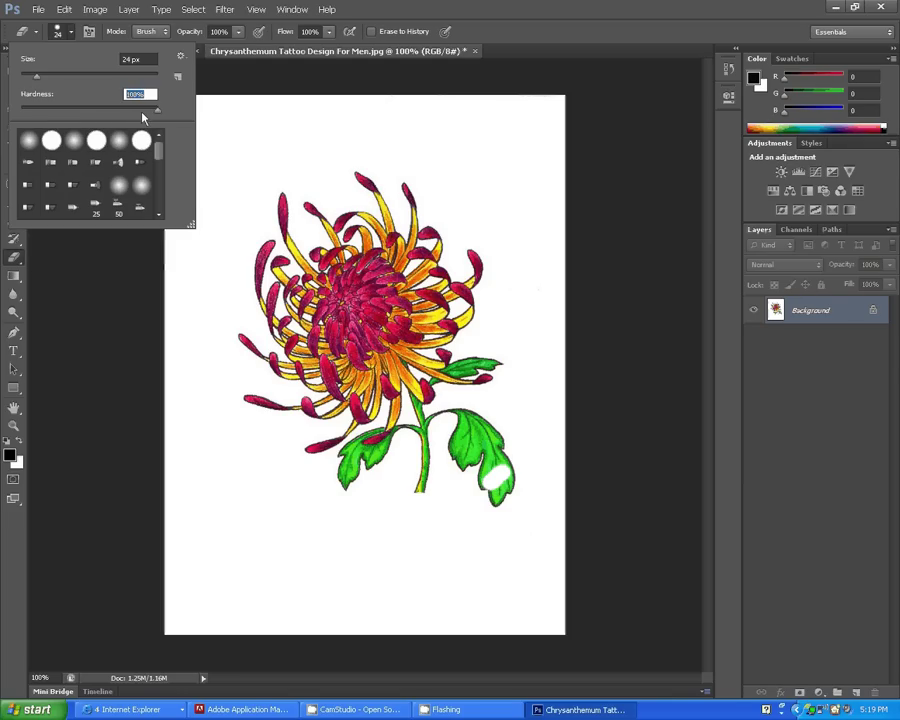
{"action": "left_click", "coordinate": [181, 59]}
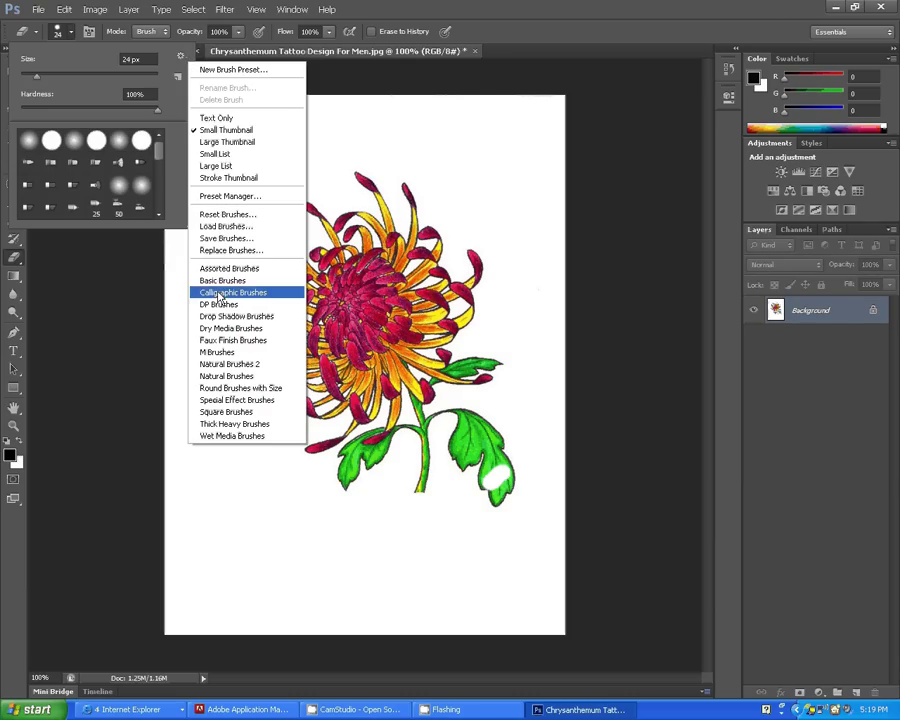
{"action": "left_click", "coordinate": [47, 84]}
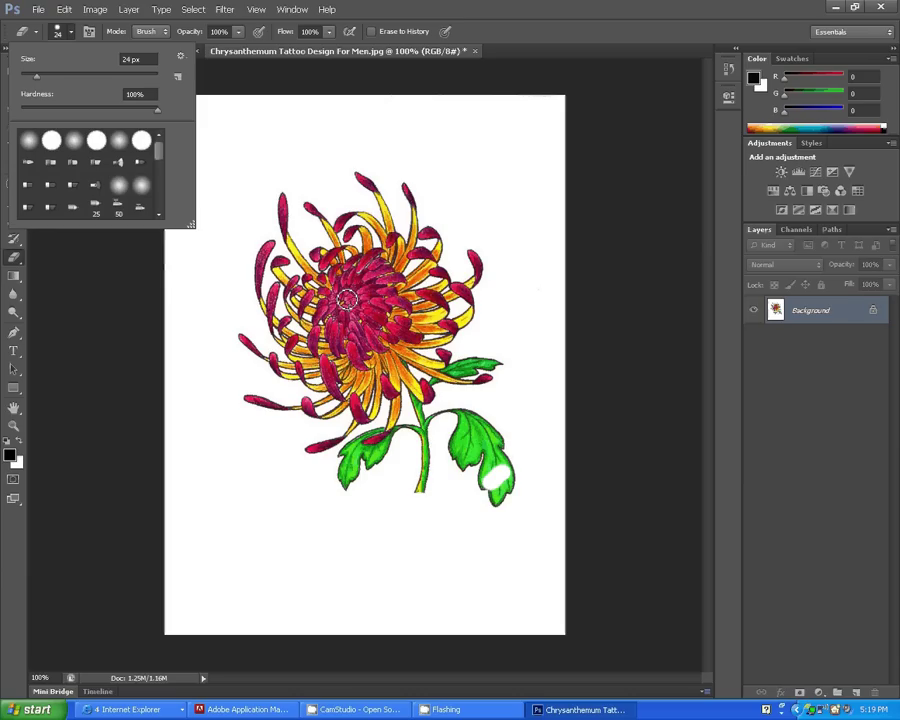
{"action": "left_click", "coordinate": [438, 416]}
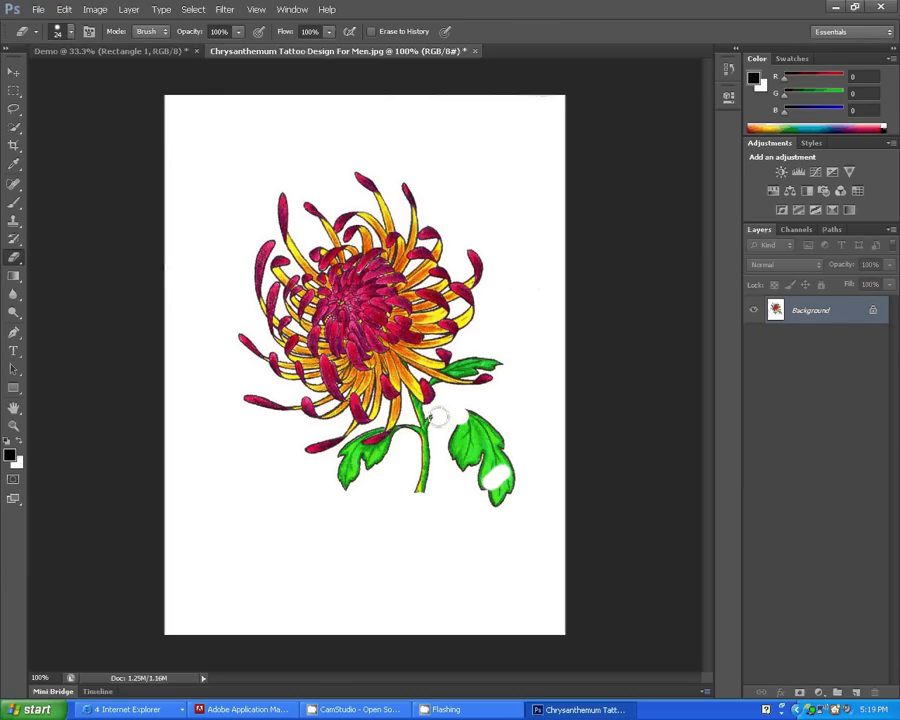
{"action": "mouse_move", "coordinate": [437, 416]}
{"action": "left_mouse_down"}
{"action": "mouse_move", "coordinate": [428, 428]}
{"action": "mouse_move", "coordinate": [429, 476]}
{"action": "mouse_move", "coordinate": [462, 424]}
{"action": "mouse_move", "coordinate": [495, 442]}
{"action": "mouse_move", "coordinate": [508, 434]}
{"action": "mouse_move", "coordinate": [490, 484]}
{"action": "mouse_move", "coordinate": [469, 461]}
{"action": "mouse_move", "coordinate": [460, 466]}
{"action": "left_mouse_up"}
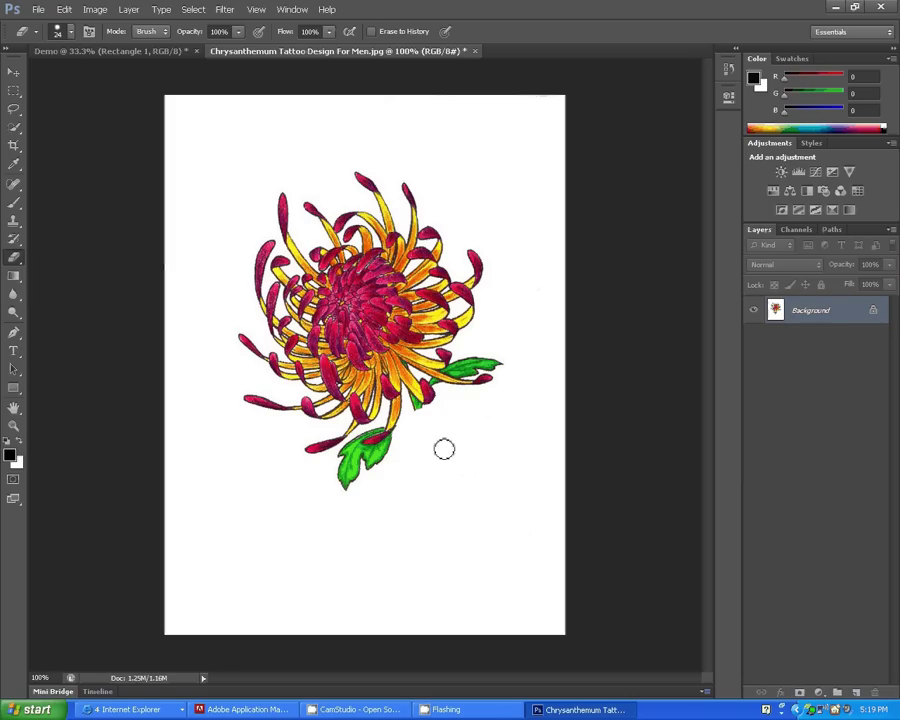
{"action": "mouse_move", "coordinate": [349, 477]}
{"action": "left_mouse_down"}
{"action": "mouse_move", "coordinate": [381, 466]}
{"action": "mouse_move", "coordinate": [360, 471]}
{"action": "mouse_move", "coordinate": [402, 396]}
{"action": "left_mouse_up"}
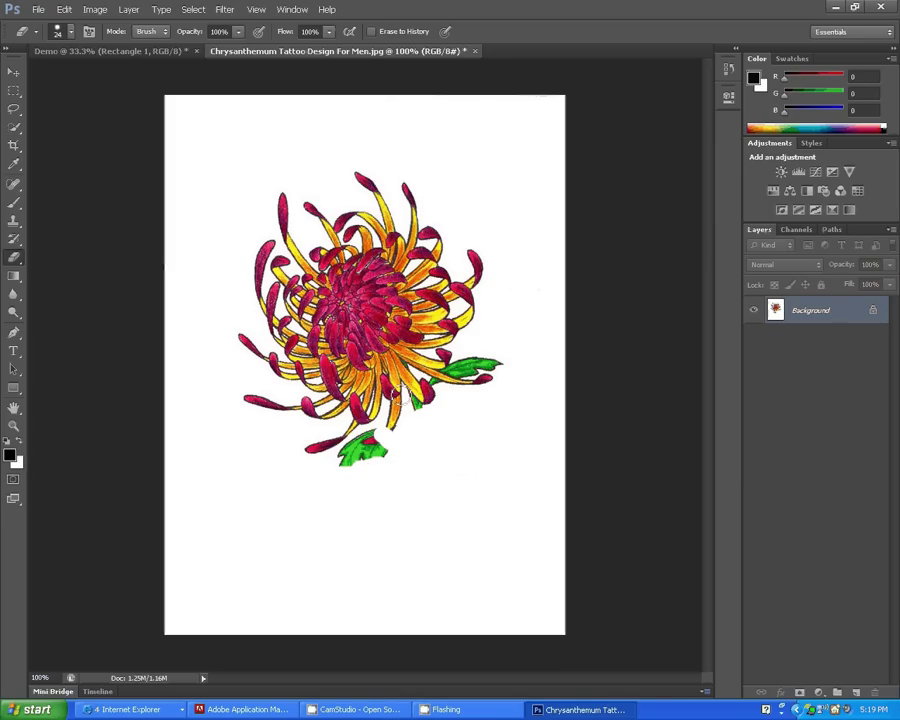
{"action": "key", "text": "ctrl+z"}
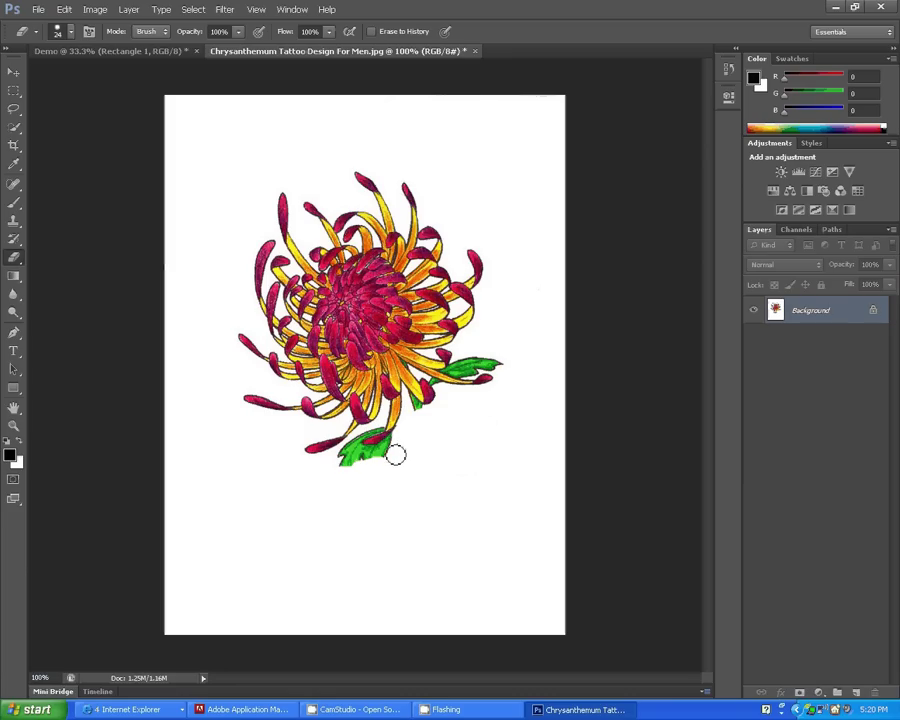
{"action": "left_click_drag", "start_coordinate": [396, 455], "coordinate": [369, 463]}
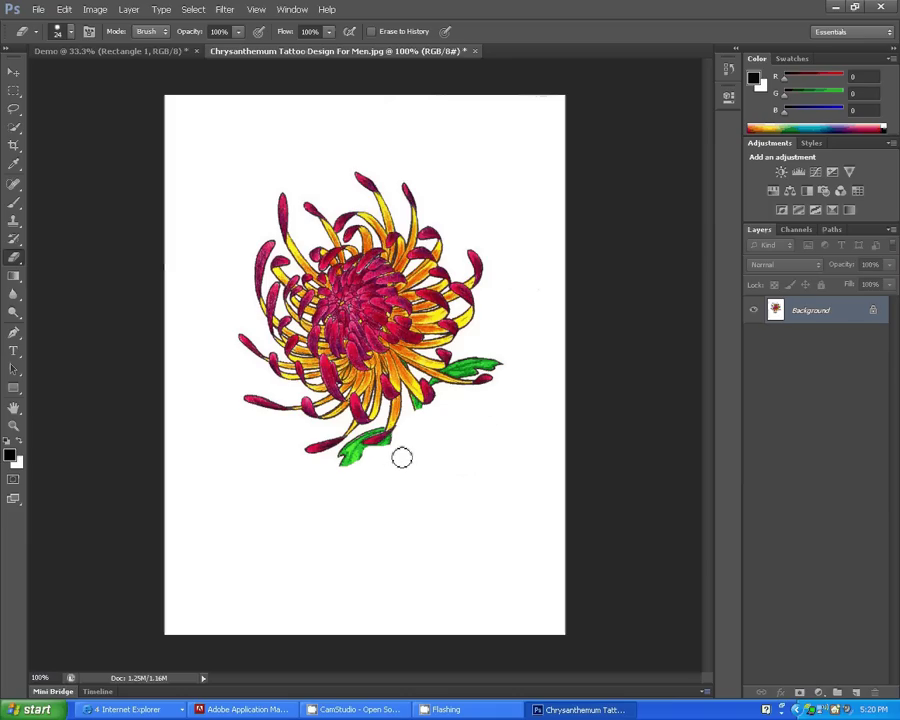
{"action": "mouse_move", "coordinate": [395, 447]}
{"action": "left_mouse_down"}
{"action": "mouse_move", "coordinate": [335, 469]}
{"action": "mouse_move", "coordinate": [359, 436]}
{"action": "left_mouse_up"}
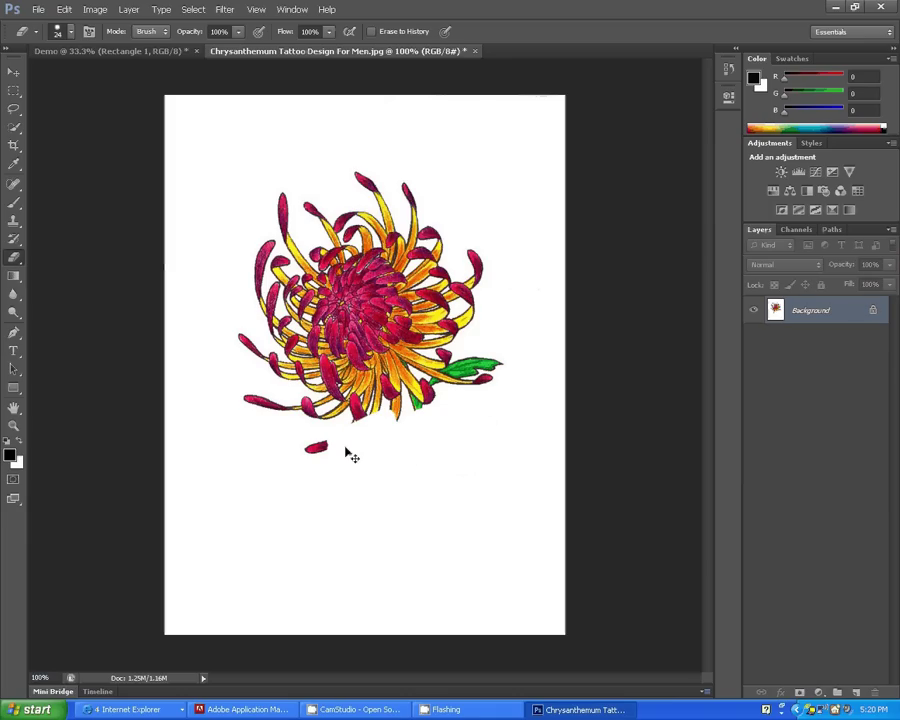
{"action": "key", "text": "ctrl+z"}
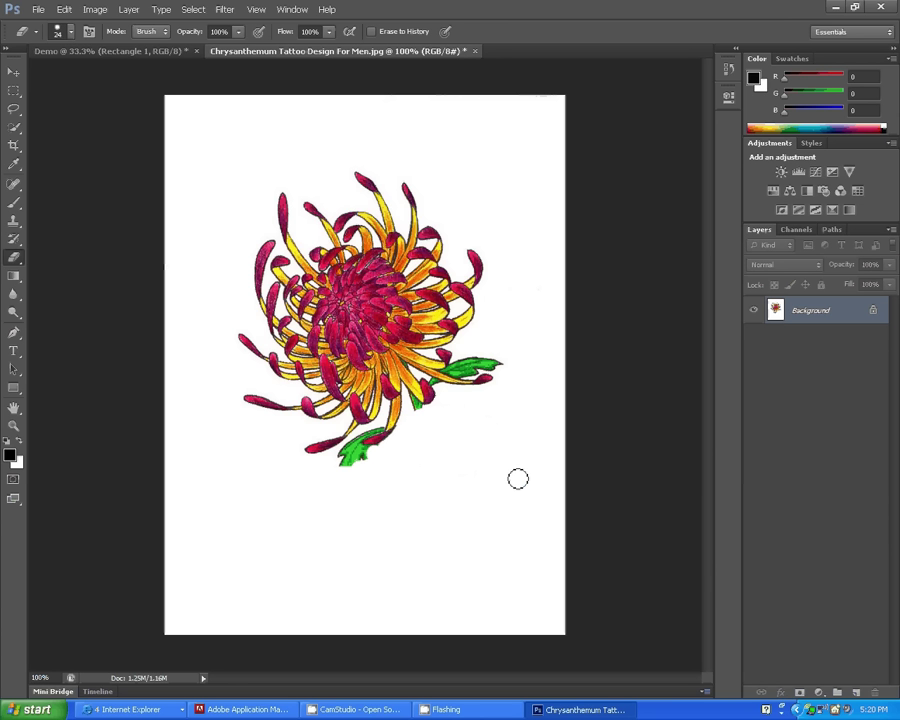
Zoom the flower view between 100% and 300%, settling at 200%.
{"action": "key", "text": "ctrl+plus"}
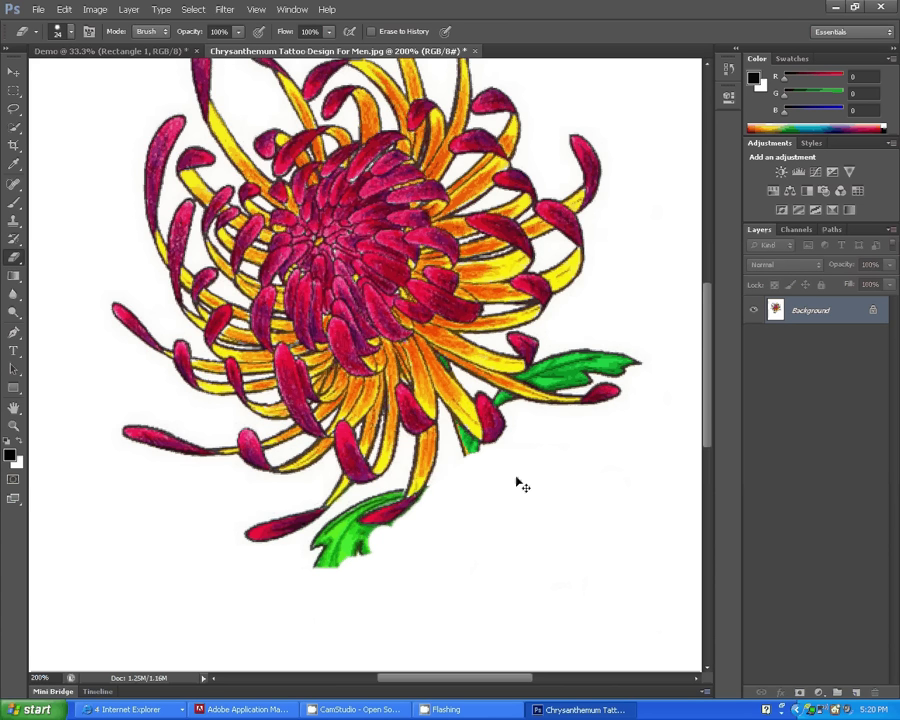
{"action": "key", "text": "ctrl+plus"}
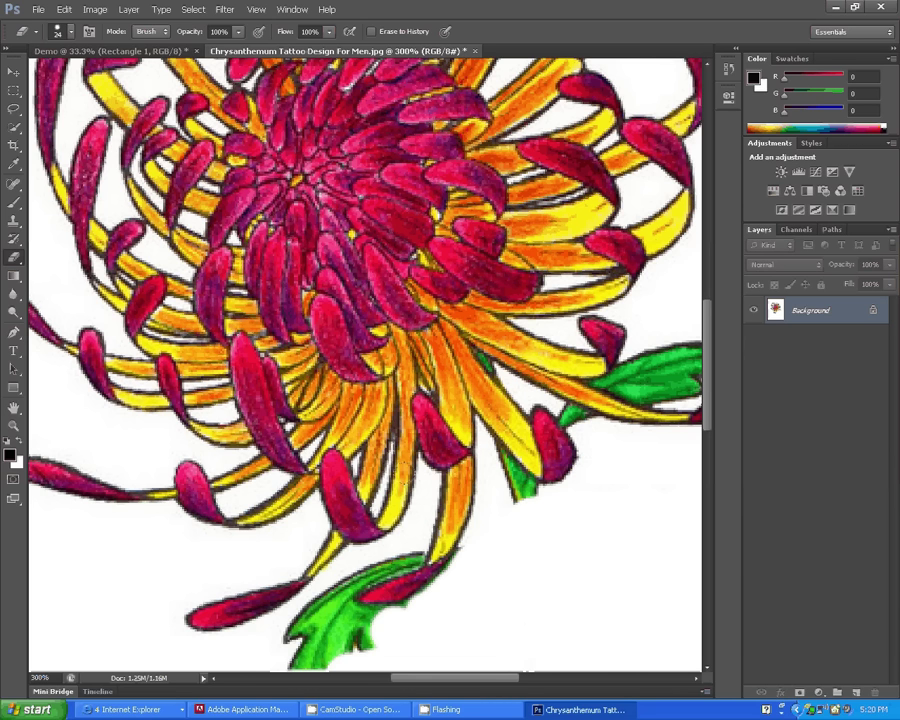
{"action": "key", "text": "ctrl+minus"}
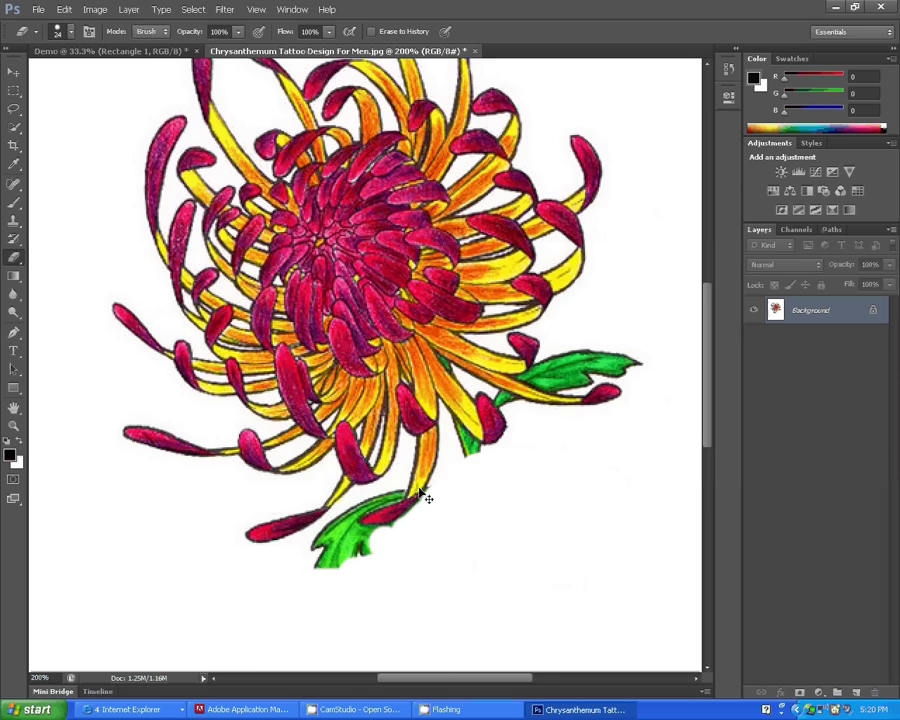
{"action": "key", "text": "ctrl+minus"}
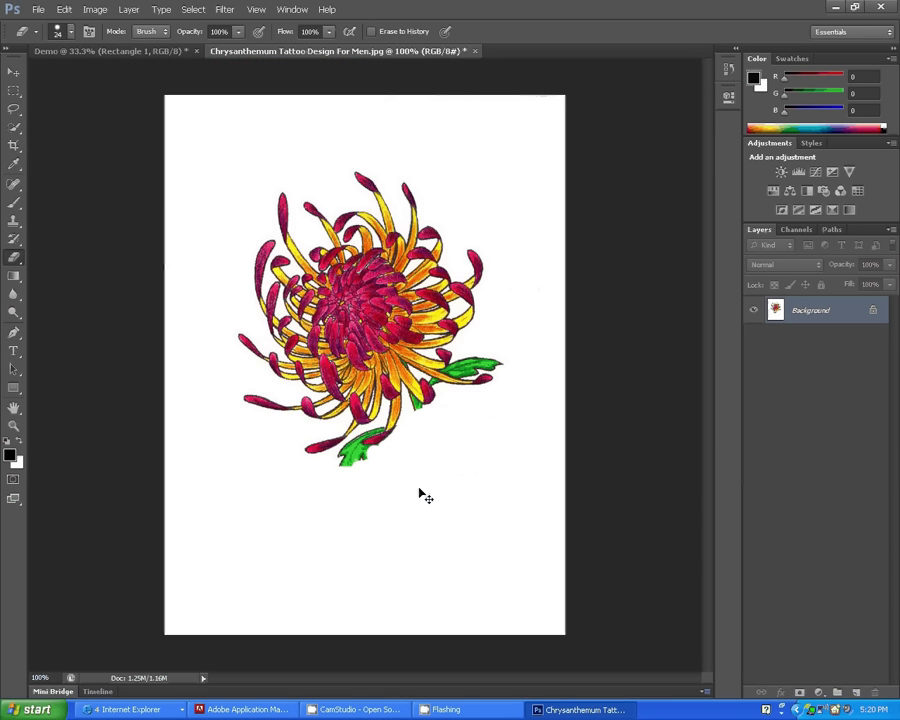
{"action": "key", "text": "ctrl+plus"}
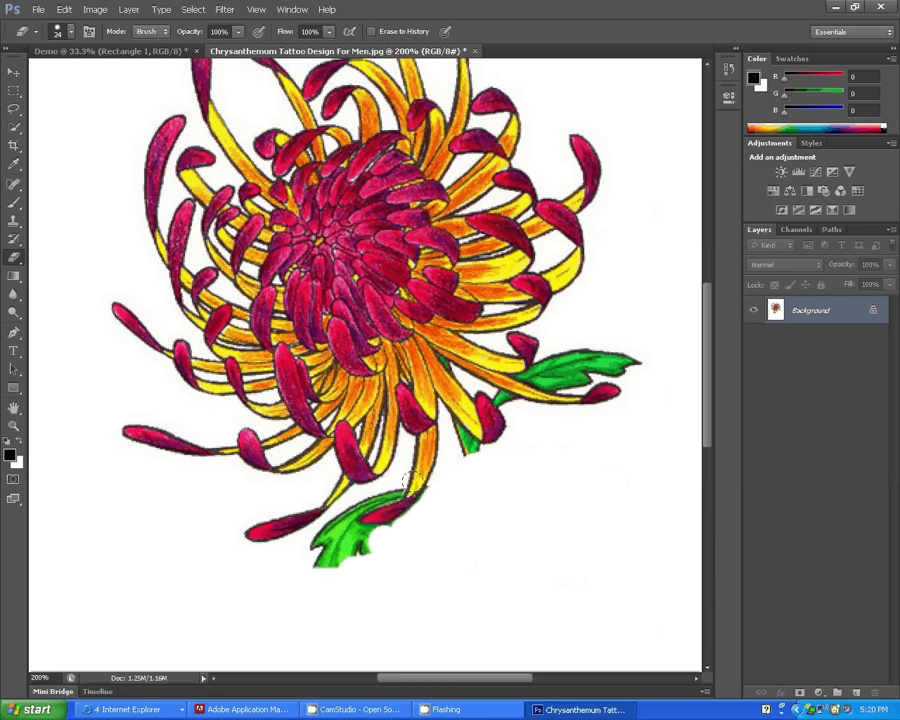
Reduce the eraser brush size to 12 px.
{"action": "left_click", "coordinate": [58, 31]}
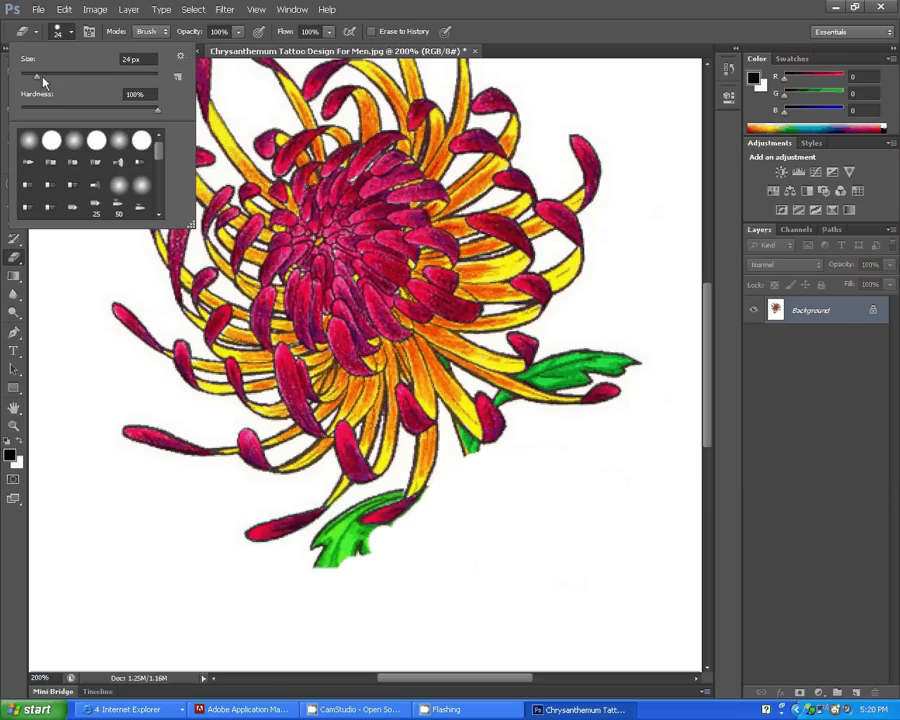
{"action": "left_click_drag", "start_coordinate": [43, 79], "coordinate": [30, 78]}
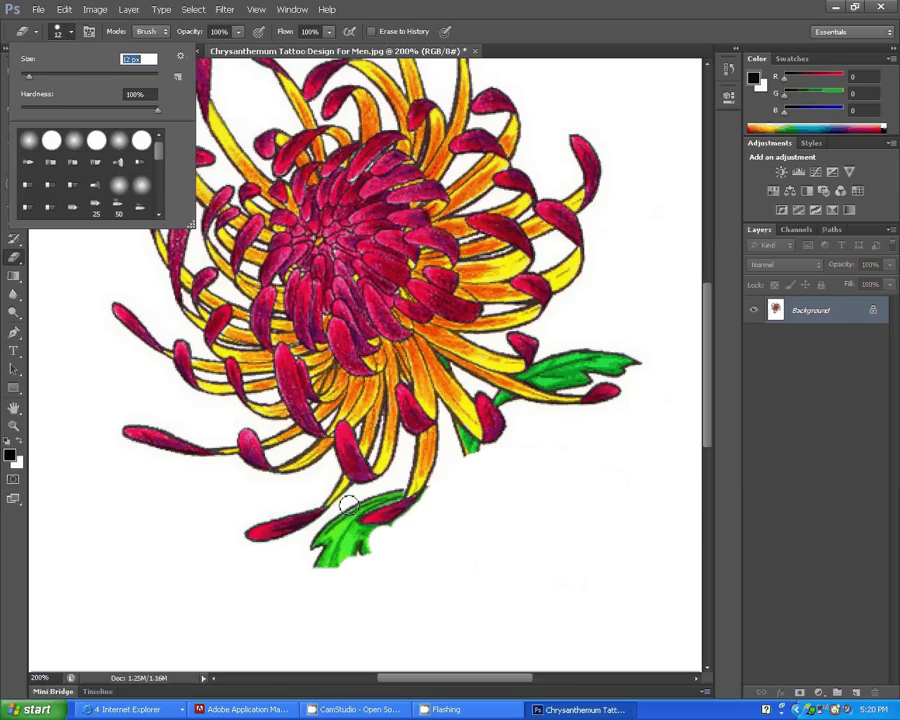
{"action": "key", "text": "Return"}
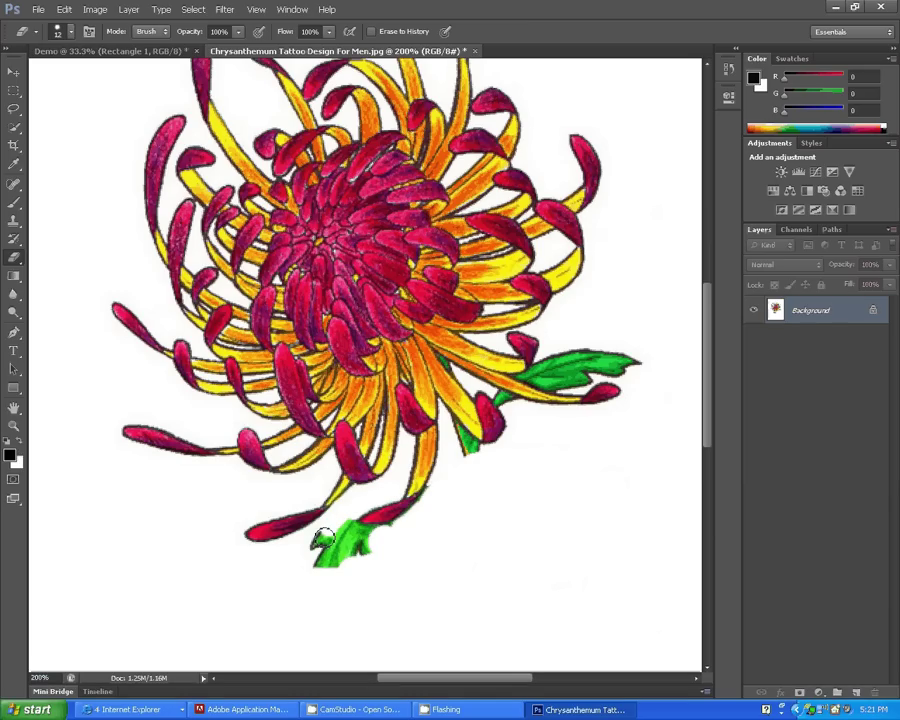
Erase the lower green leaf and the stem stub beneath the bottom petal.
{"action": "left_click_drag", "start_coordinate": [323, 538], "coordinate": [347, 525]}
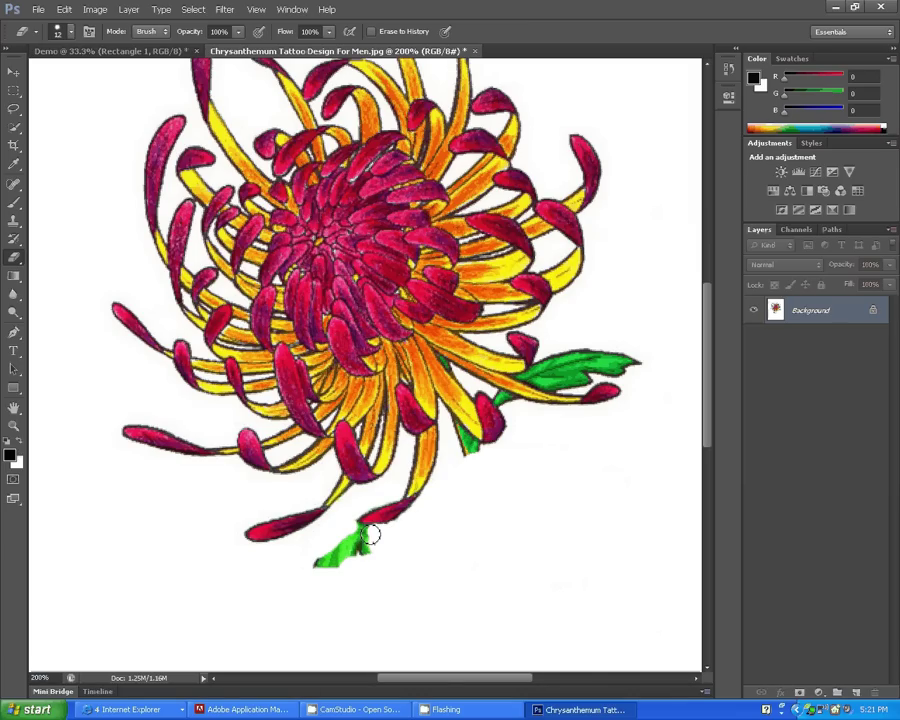
{"action": "left_click_drag", "start_coordinate": [370, 535], "coordinate": [335, 567]}
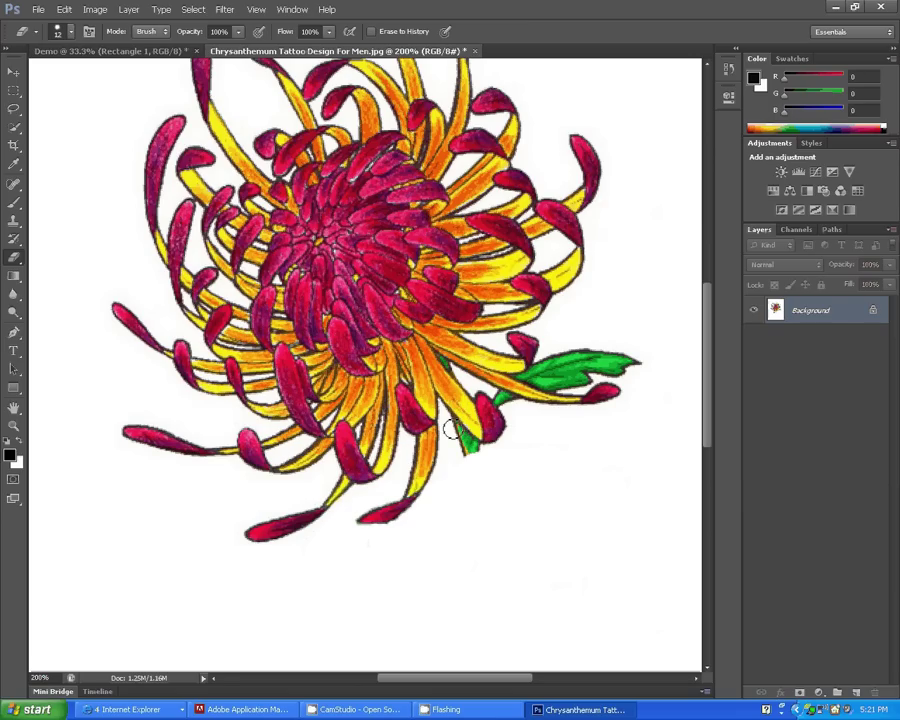
{"action": "mouse_move", "coordinate": [451, 429]}
{"action": "left_mouse_down"}
{"action": "mouse_move", "coordinate": [465, 445]}
{"action": "mouse_move", "coordinate": [453, 432]}
{"action": "left_mouse_up"}
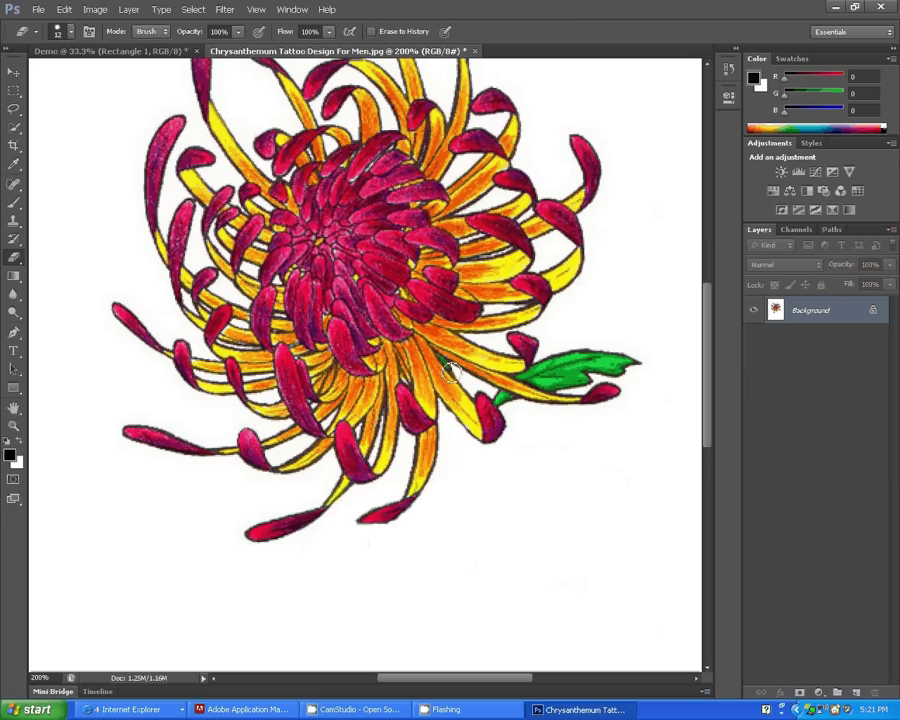
Lower the 12 px eraser's hardness to 85% in the brush preset picker.
{"action": "left_click", "coordinate": [68, 32]}
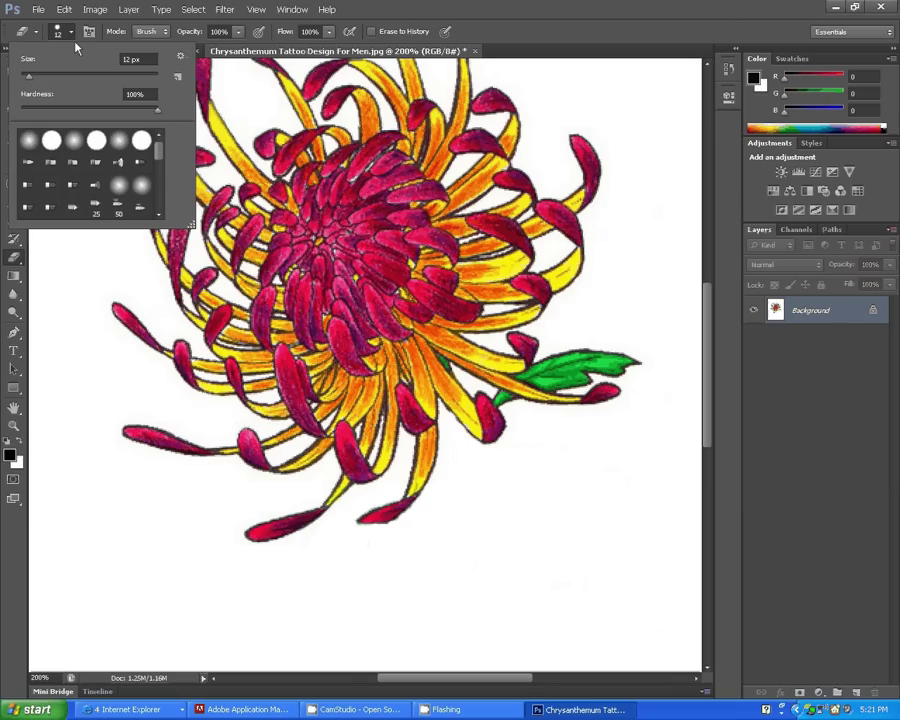
{"action": "left_click_drag", "start_coordinate": [158, 150], "coordinate": [157, 188]}
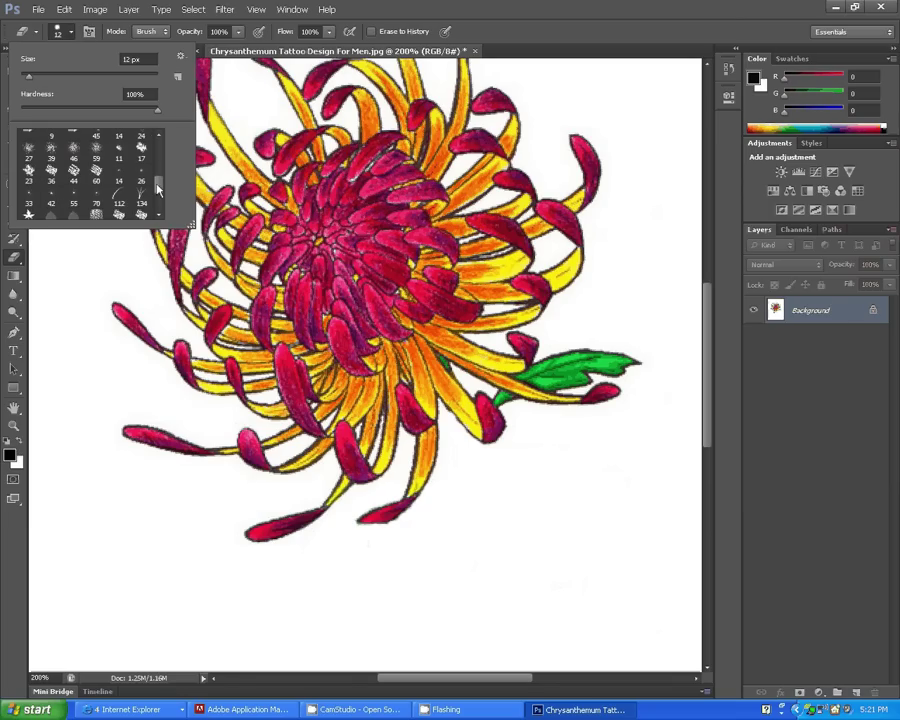
{"action": "scroll", "coordinate": [124, 188], "scroll_direction": "down", "scroll_amount": 3}
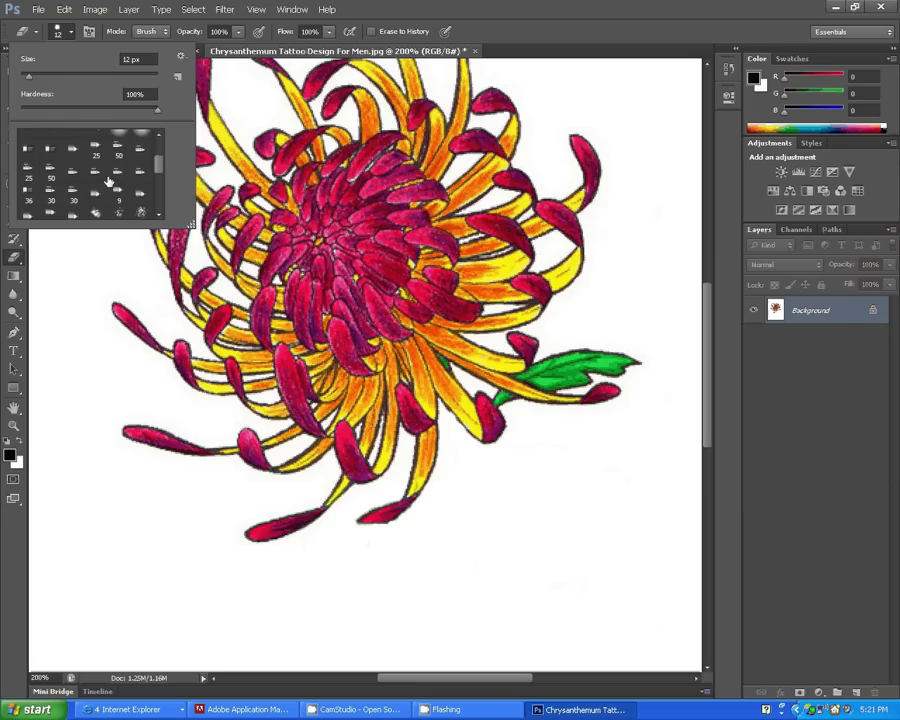
{"action": "scroll", "coordinate": [63, 164], "scroll_direction": "up", "scroll_amount": 3}
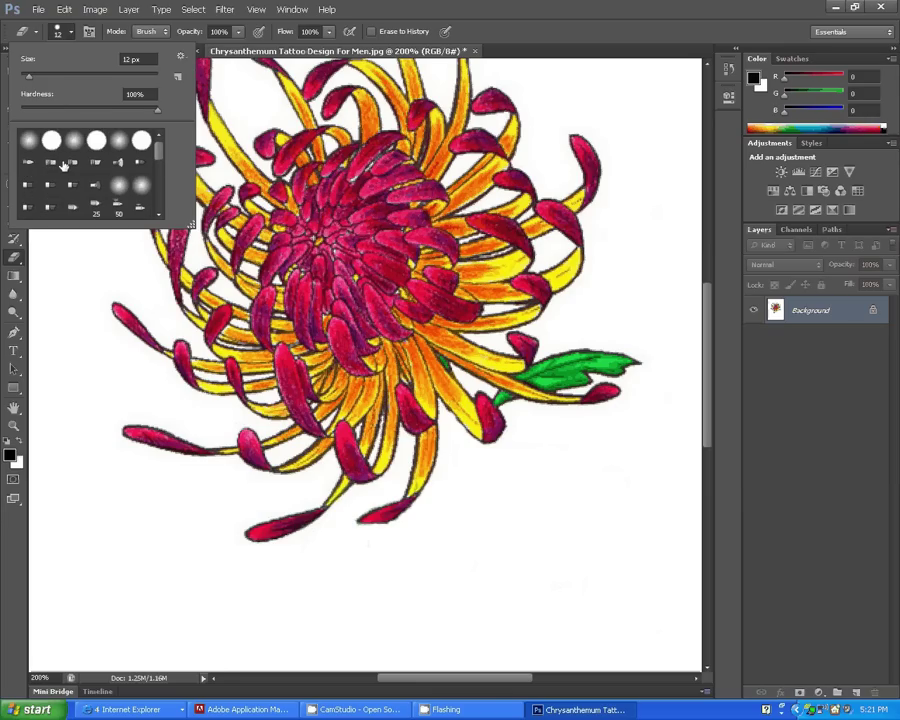
{"action": "left_click_drag", "start_coordinate": [157, 112], "coordinate": [137, 113]}
Set the eraser mode to Block, briefly trying Pencil before returning to Block.
{"action": "left_click", "coordinate": [119, 36]}
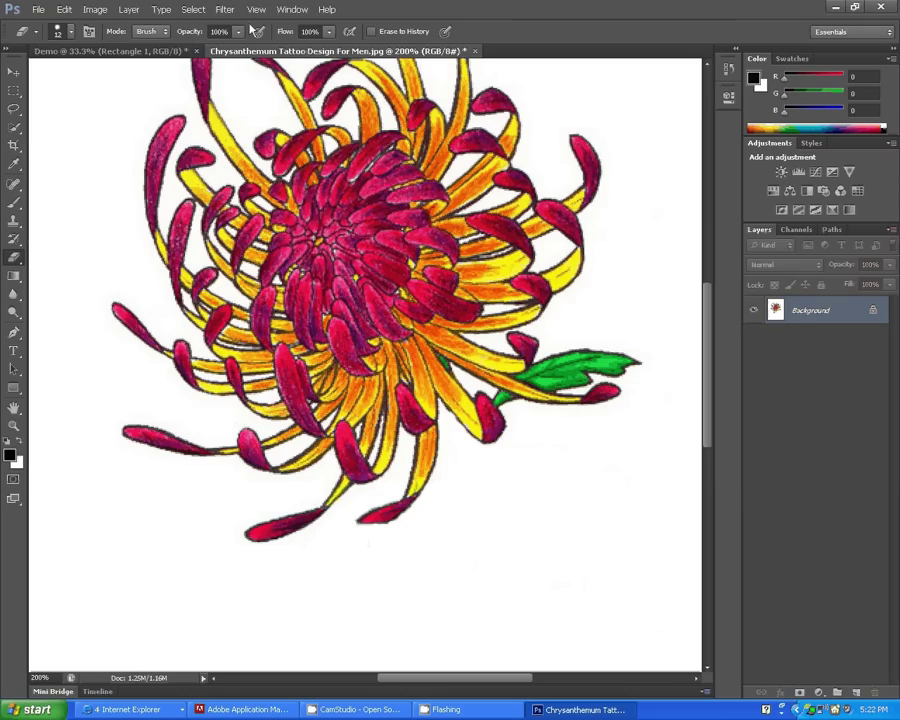
{"action": "left_click", "coordinate": [150, 31]}
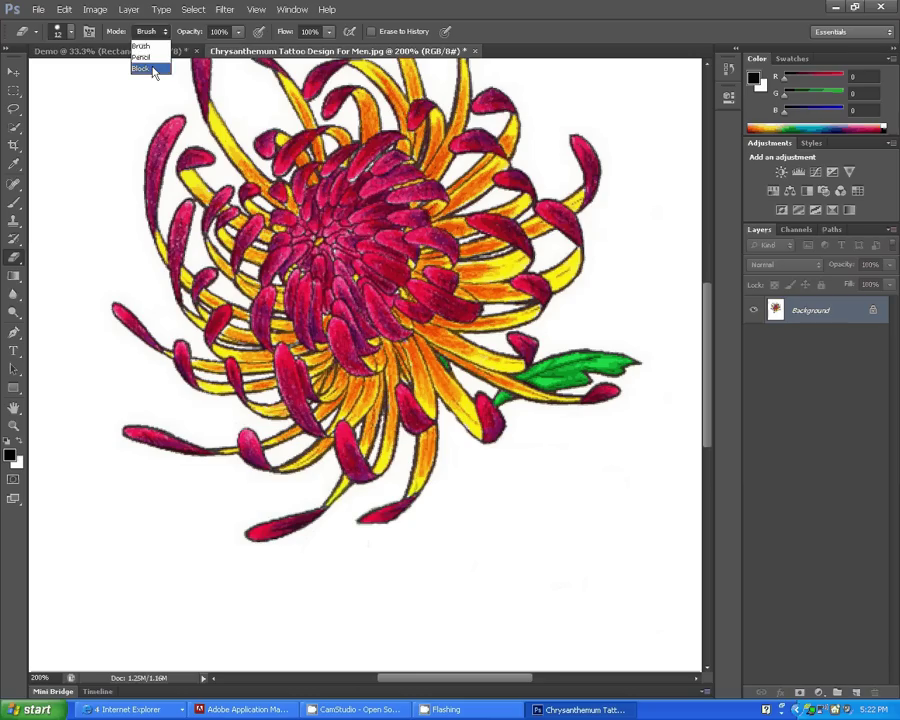
{"action": "left_click", "coordinate": [150, 69]}
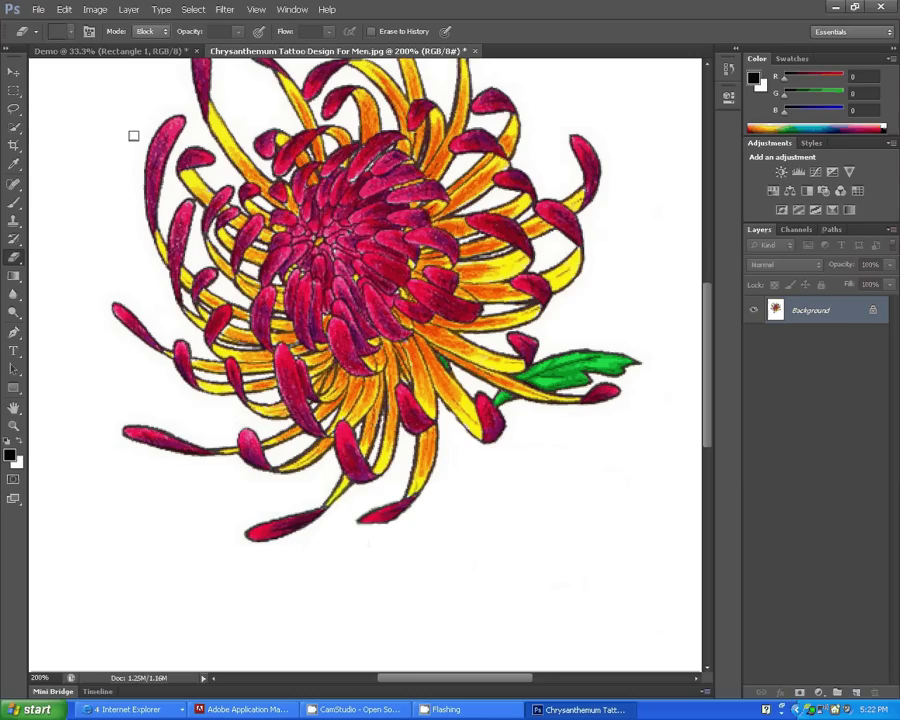
{"action": "left_click", "coordinate": [150, 31]}
{"action": "left_click", "coordinate": [147, 58]}
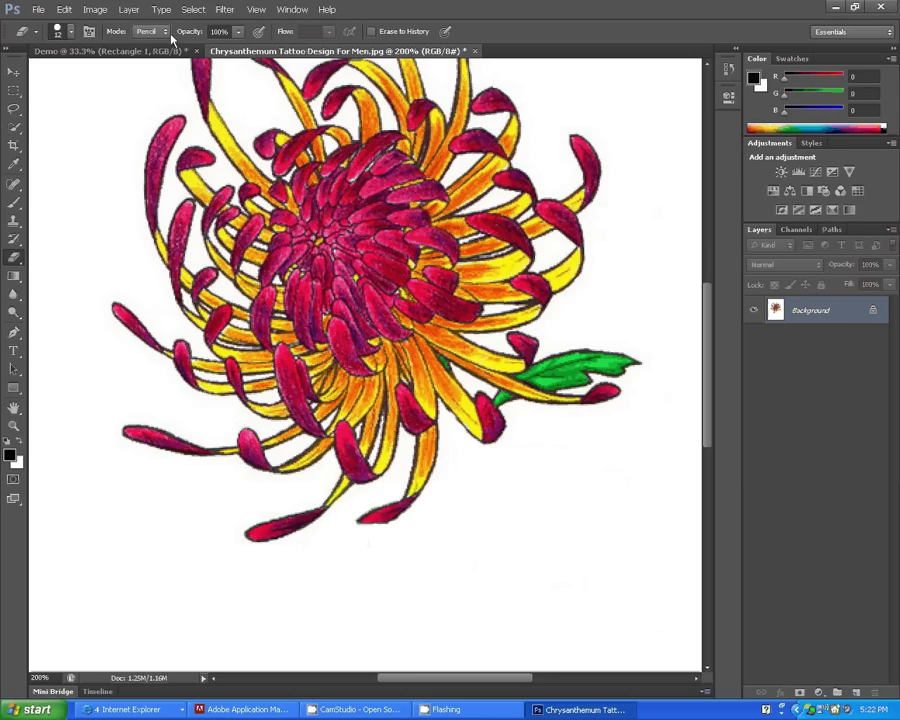
{"action": "left_click", "coordinate": [160, 32]}
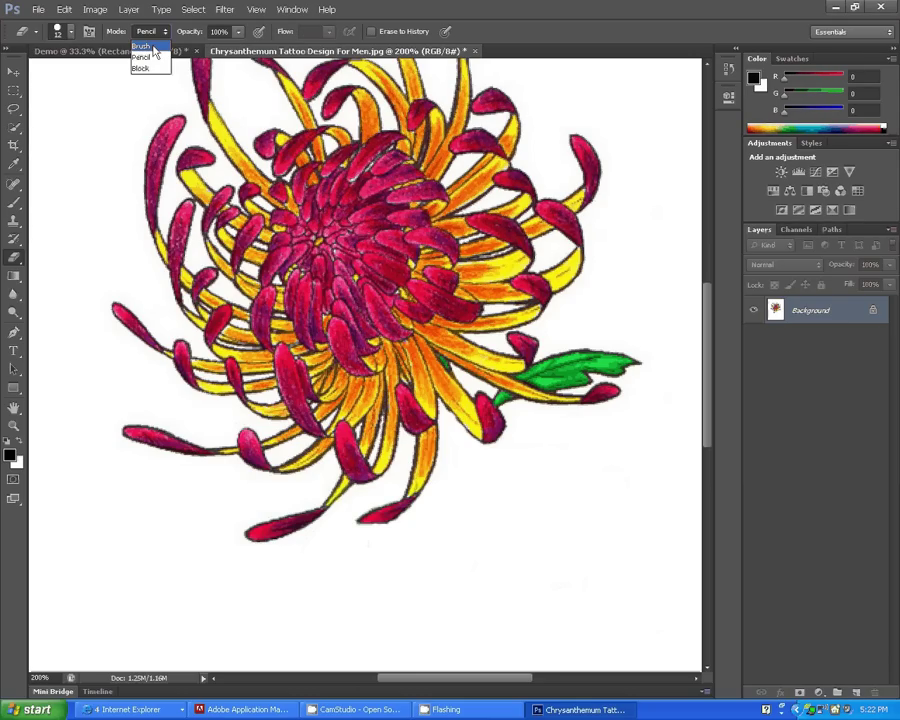
{"action": "left_click", "coordinate": [141, 68]}
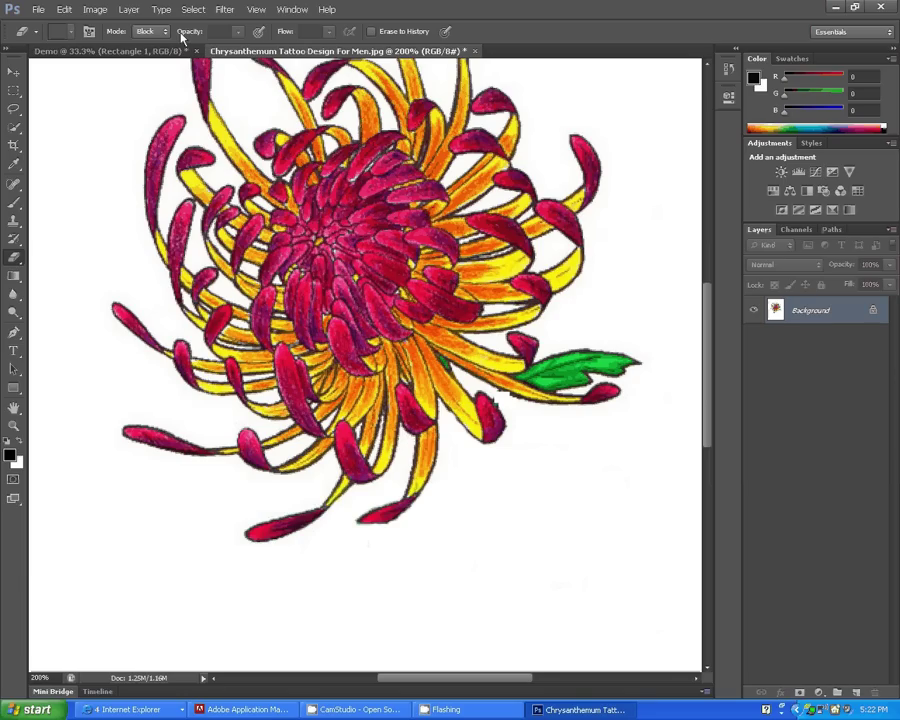
Turn on Erase to History in the Eraser options bar.
{"action": "left_click", "coordinate": [372, 32]}
{"action": "left_click", "coordinate": [36, 32]}
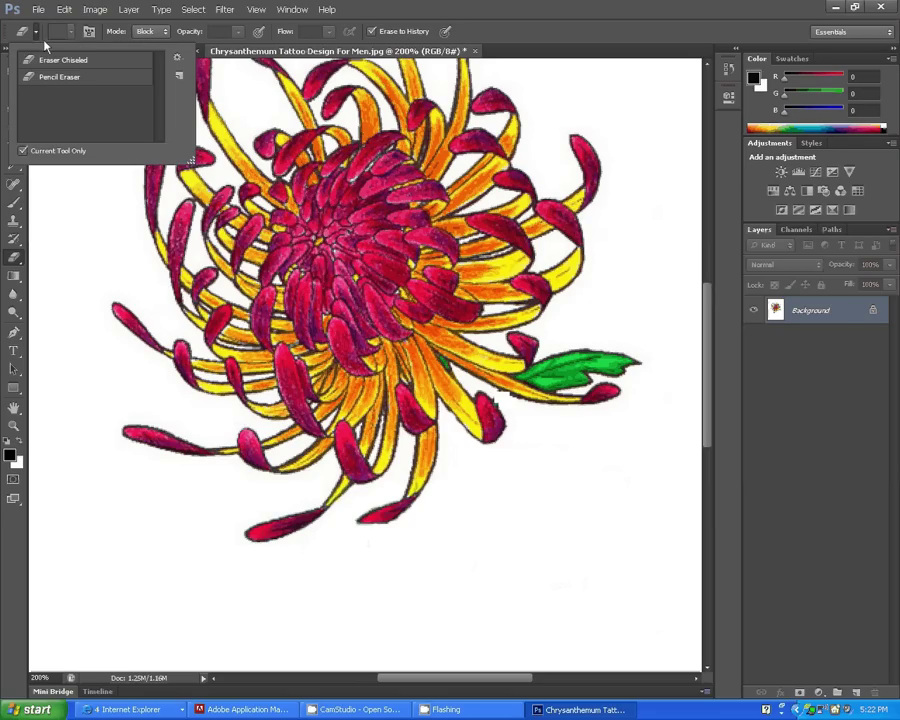
{"action": "left_click", "coordinate": [164, 216]}
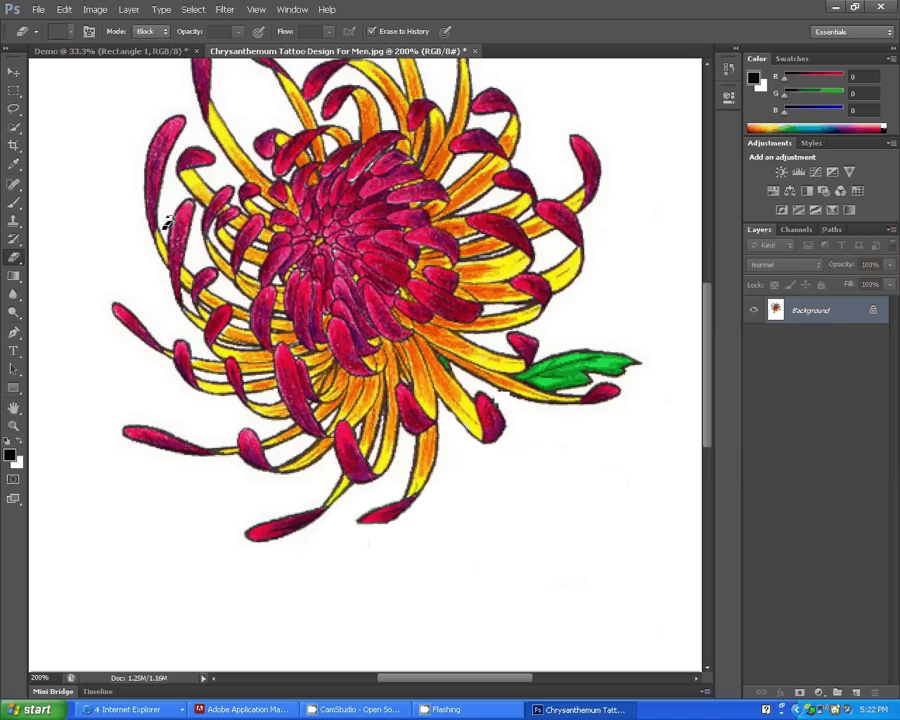